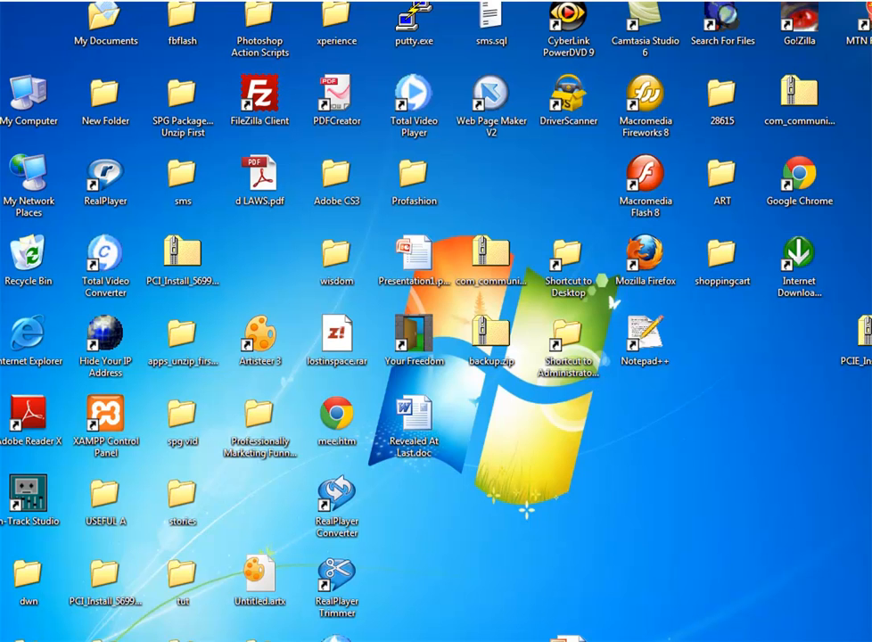
Start the XAMPP Control Panel with Apache and MySql running, then minimize it.
left_click(107, 428)
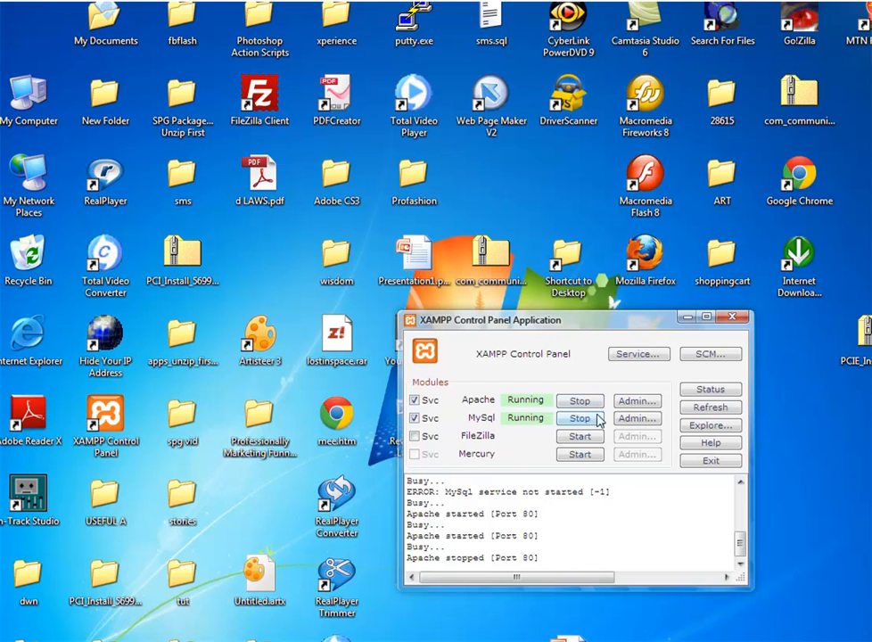
left_click(687, 319)
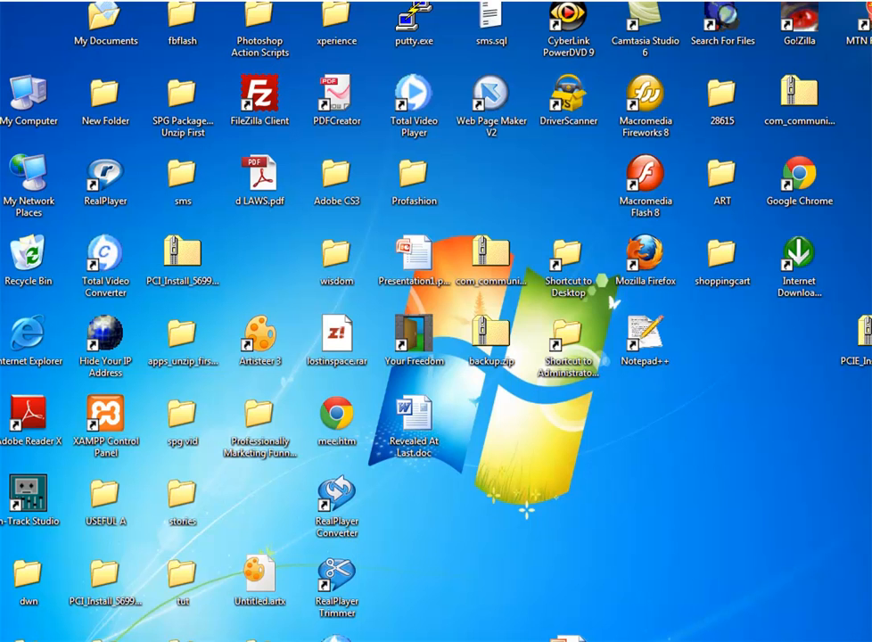
Copy the joomla 1.5 folder from New Folder (2)\exercise.
left_click(419, 640)
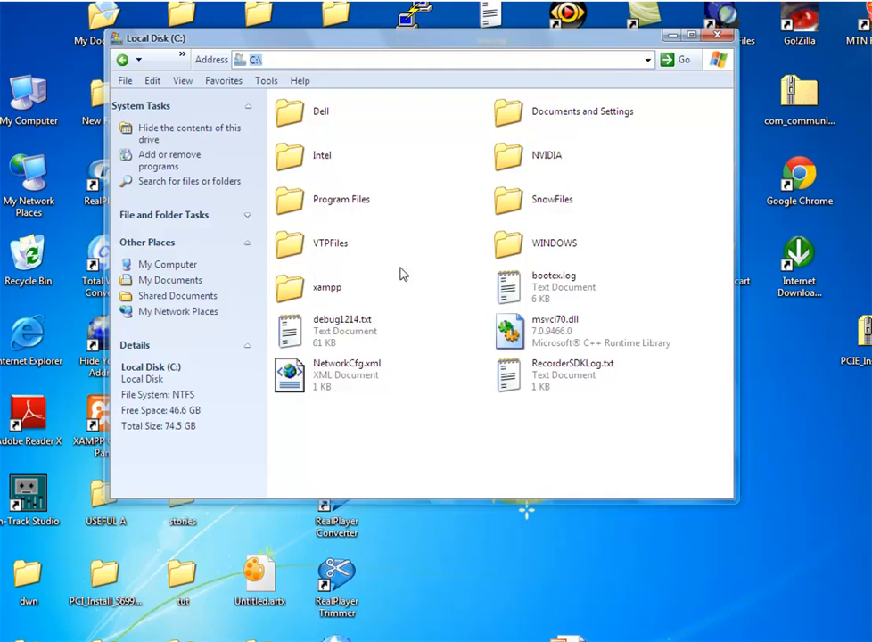
key("alt+Left")
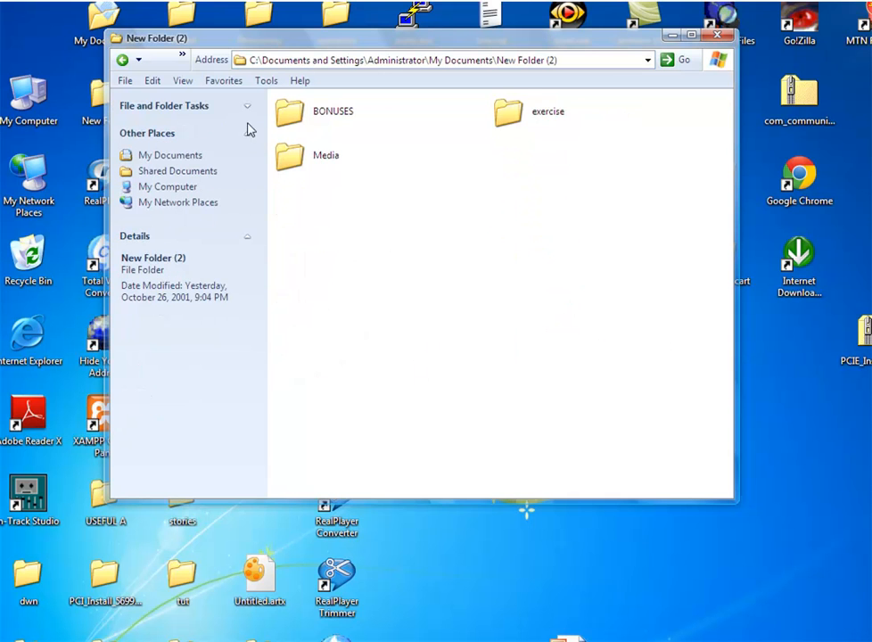
double_click(518, 113)
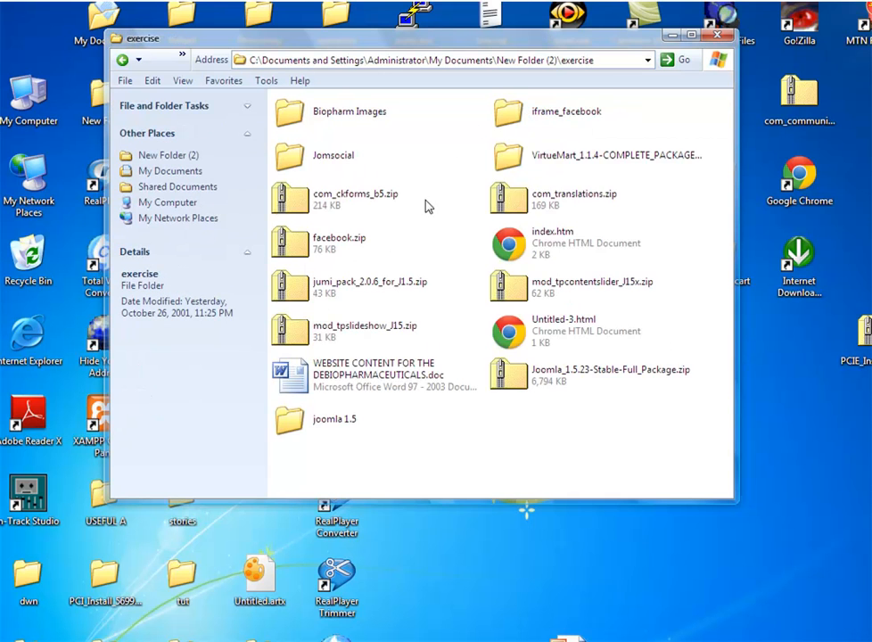
left_click(309, 423)
right_click(307, 422)
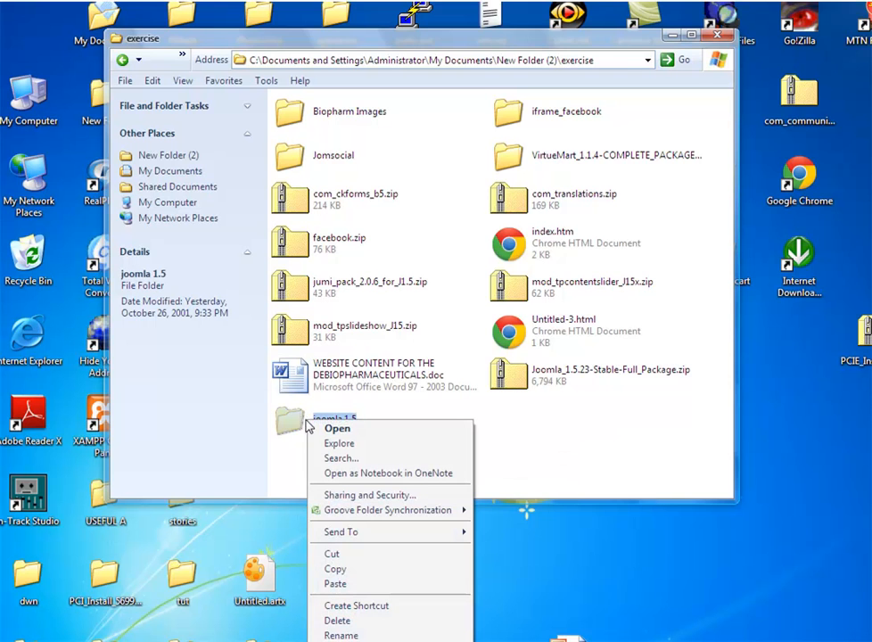
left_click(353, 571)
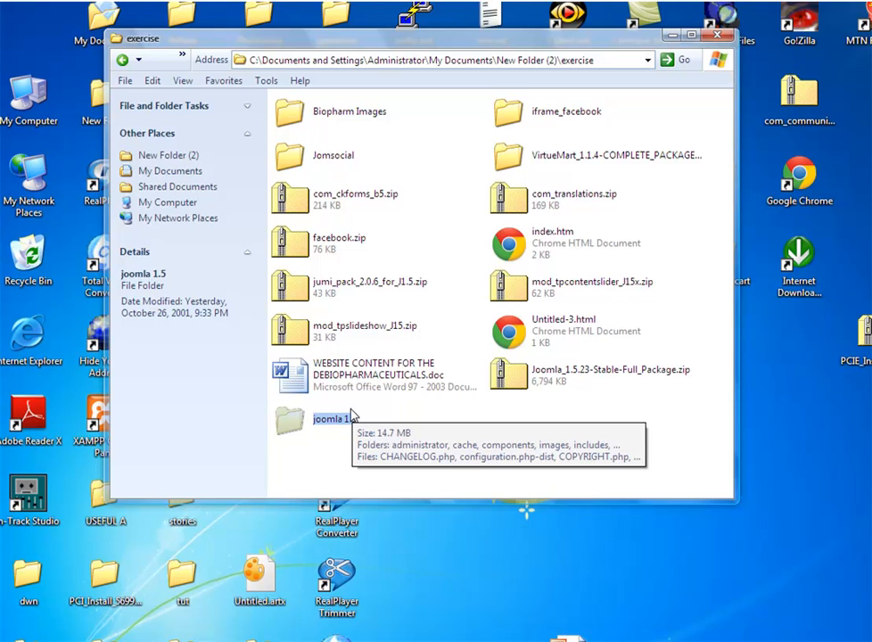
Navigate to the C:\xampp\htdocs folder.
left_click(647, 60)
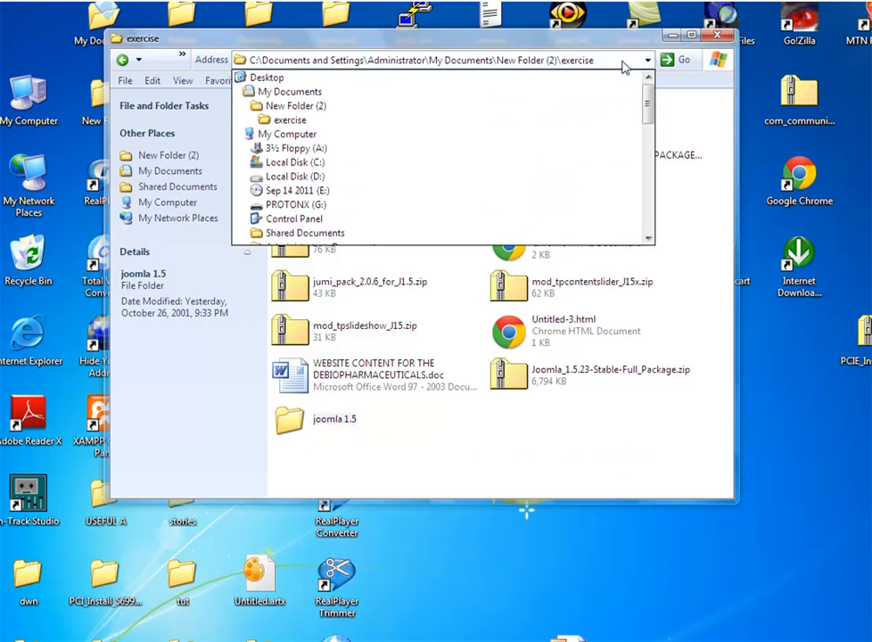
left_click(294, 162)
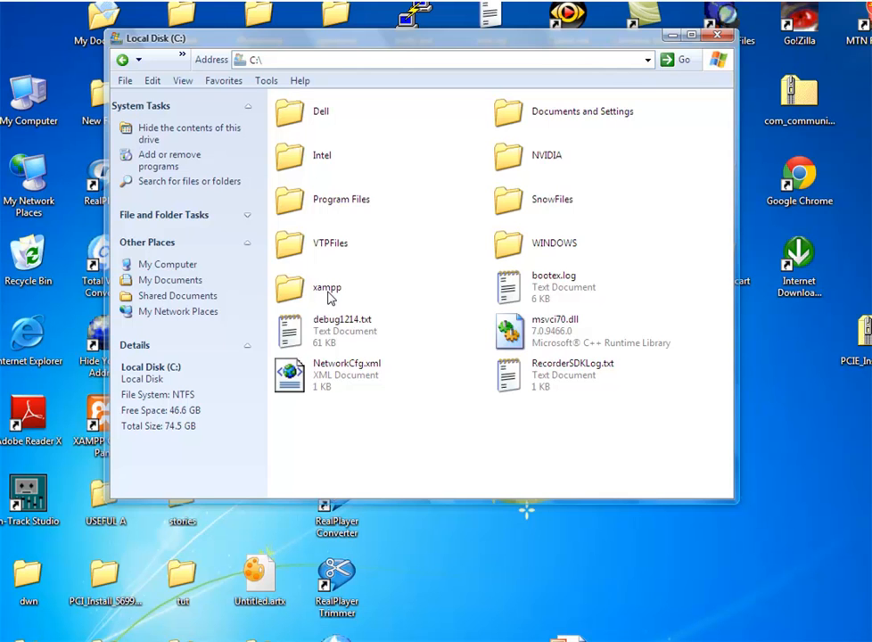
double_click(328, 294)
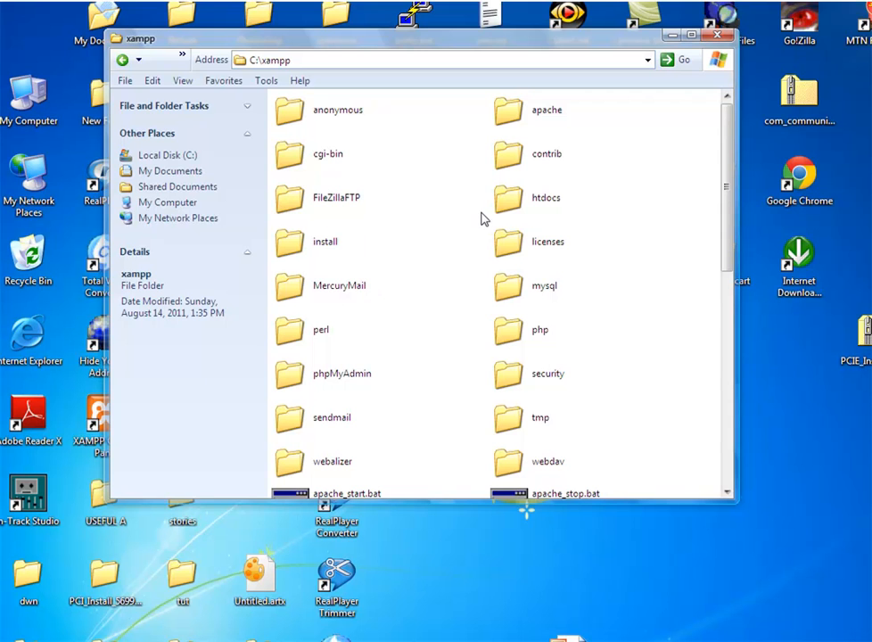
double_click(537, 200)
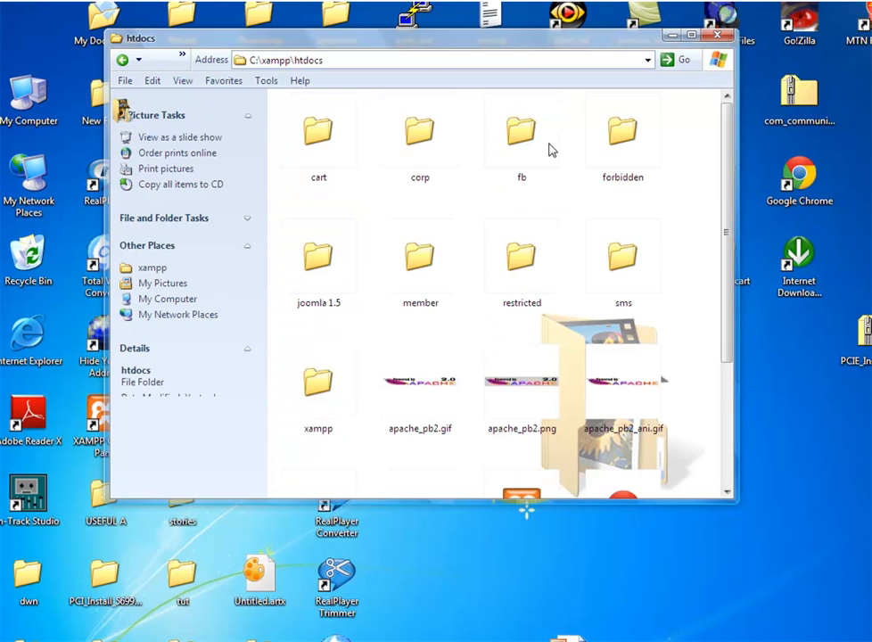
Paste the joomla 1.5 folder into htdocs and rename the copy to mysite.
right_click(361, 466)
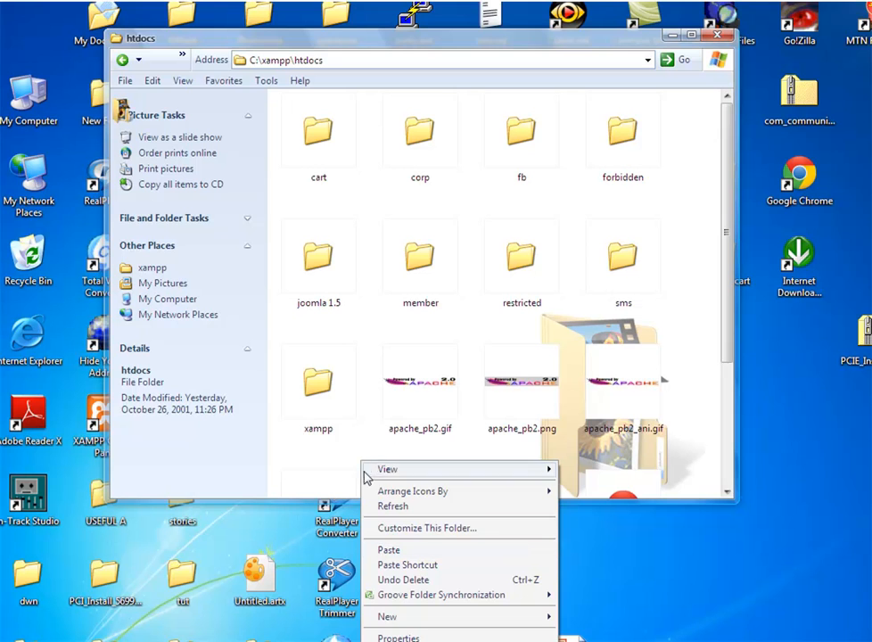
left_click(385, 551)
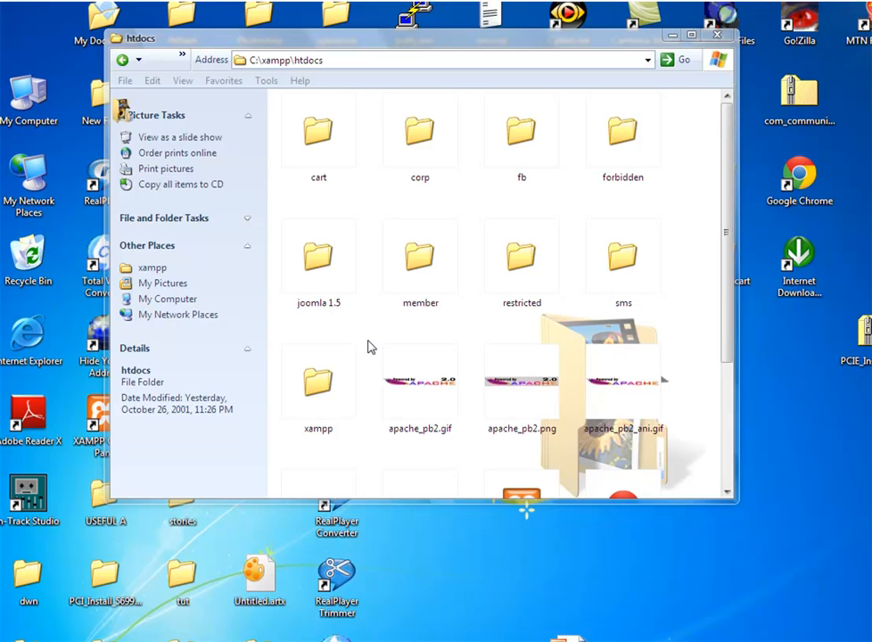
right_click(330, 301)
left_click(311, 340)
right_click(312, 302)
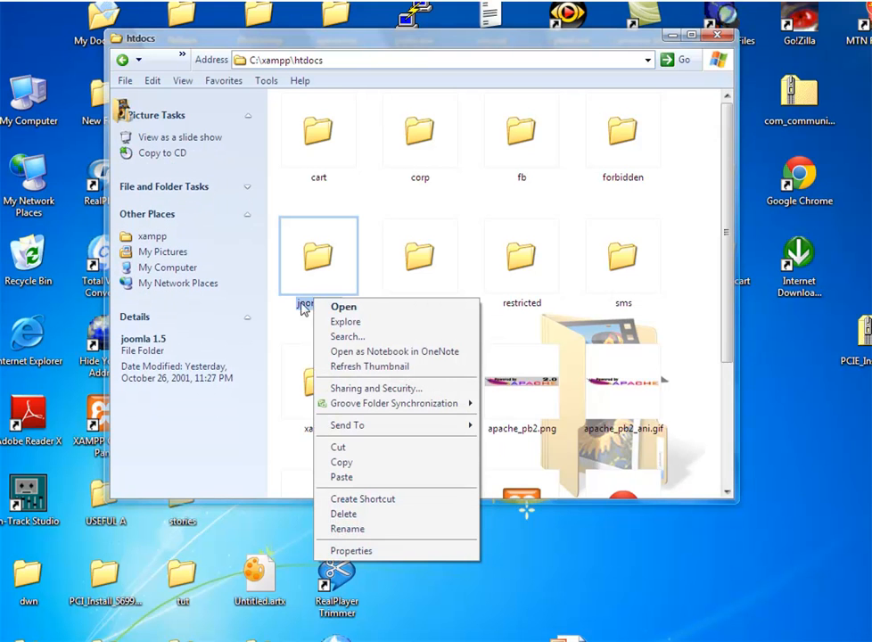
left_click(304, 286)
right_click(304, 285)
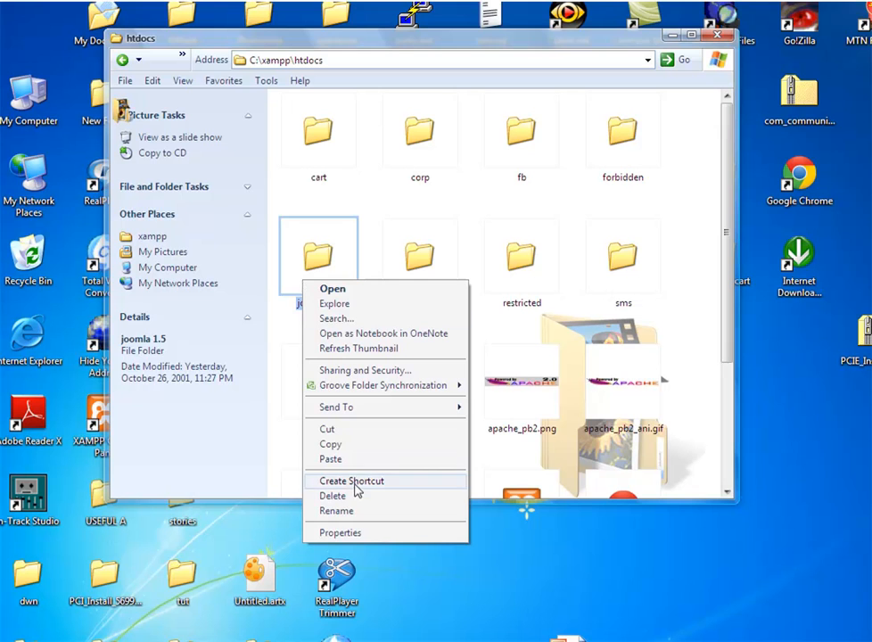
left_click(346, 514)
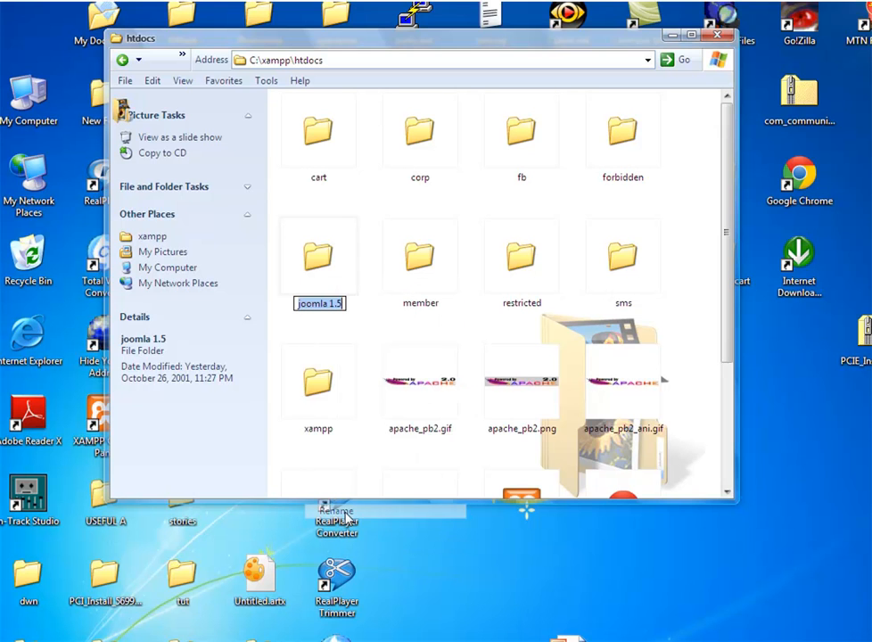
key("End")
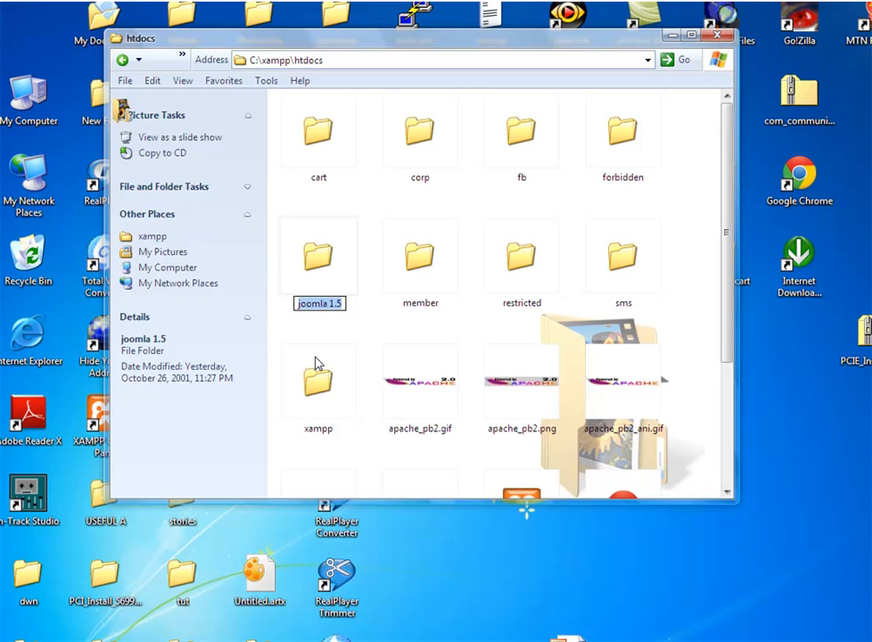
type("mysite")
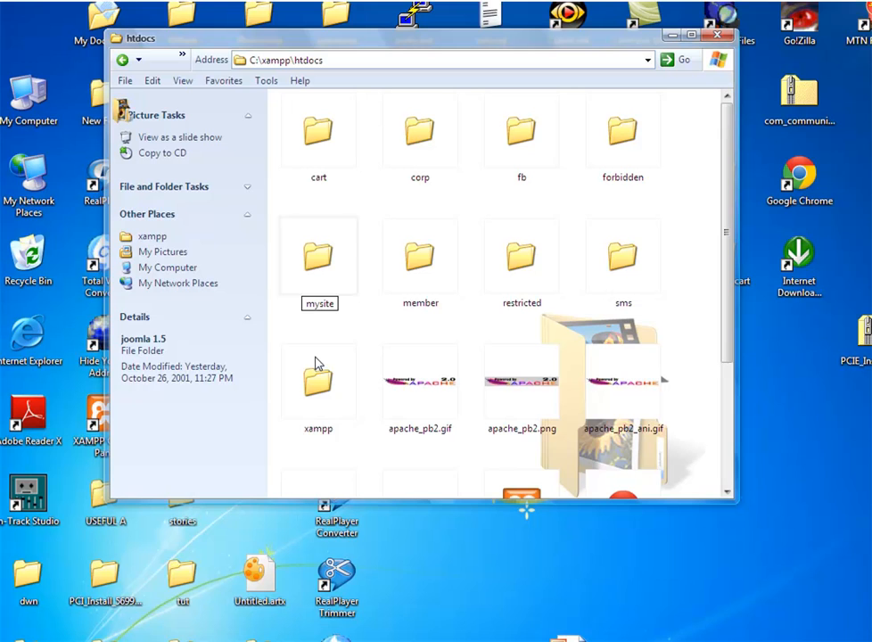
key("Return")
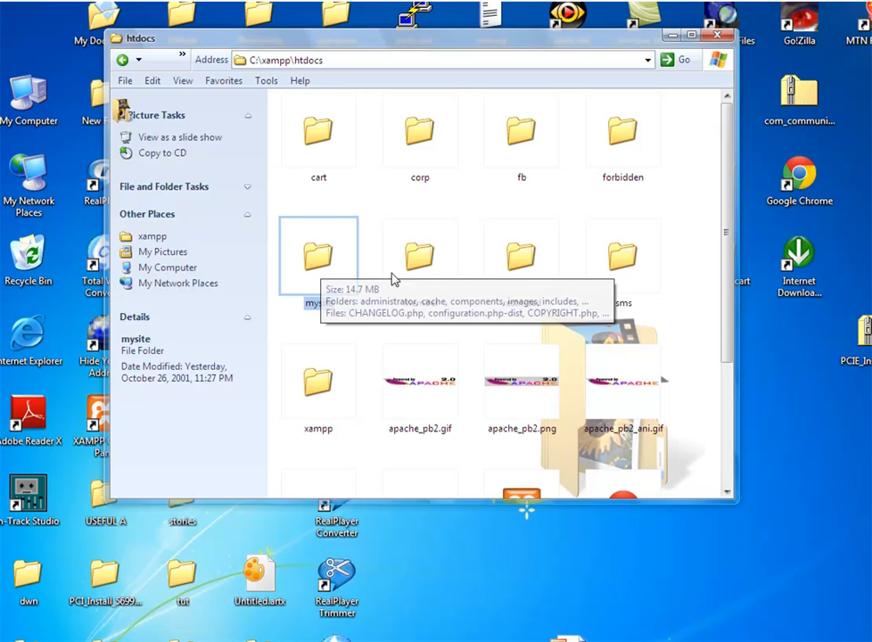
left_click(372, 332)
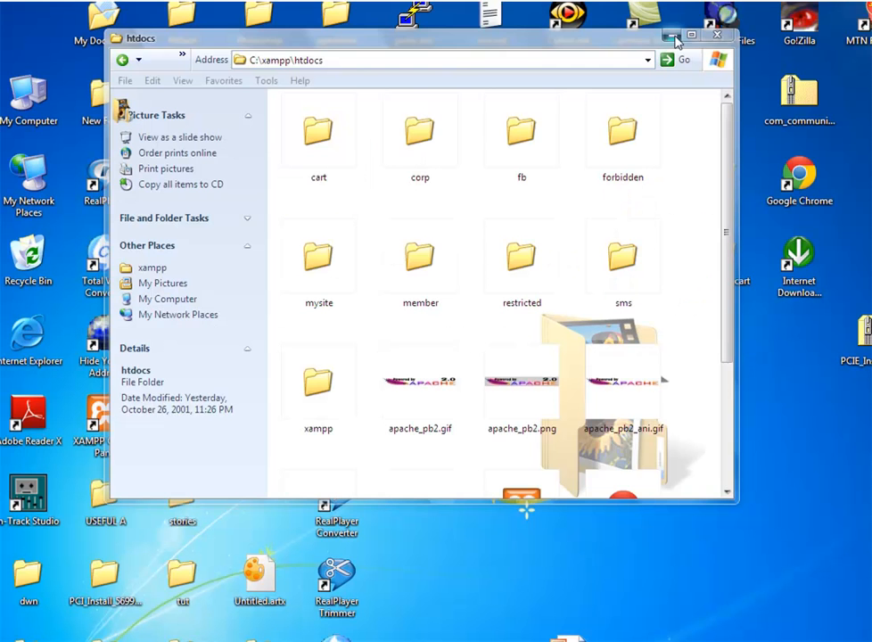
Minimize the htdocs Explorer window to clear the desktop.
left_click(673, 36)
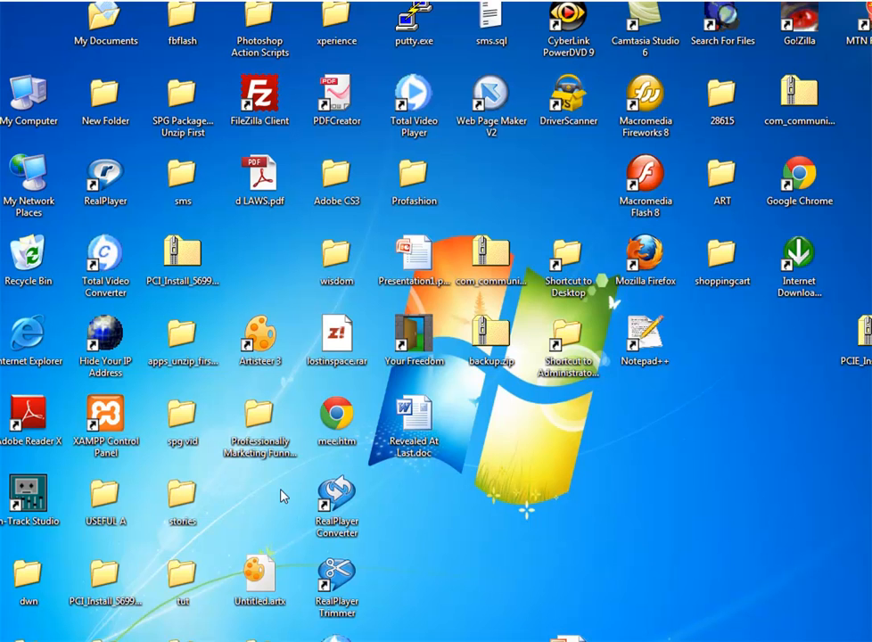
Launch Google Chrome and load localhost/phpmyadmin.
left_click(24, 640)
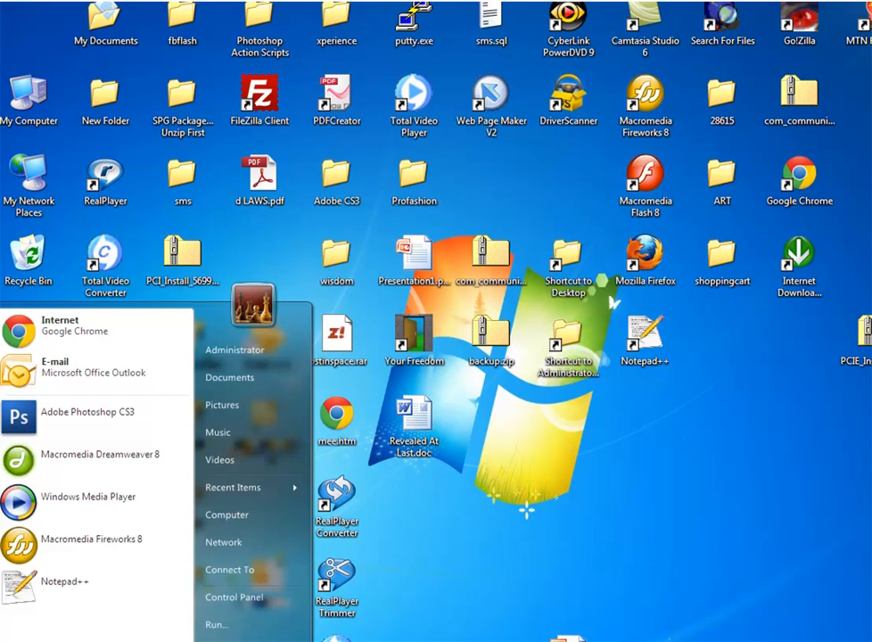
left_click(49, 343)
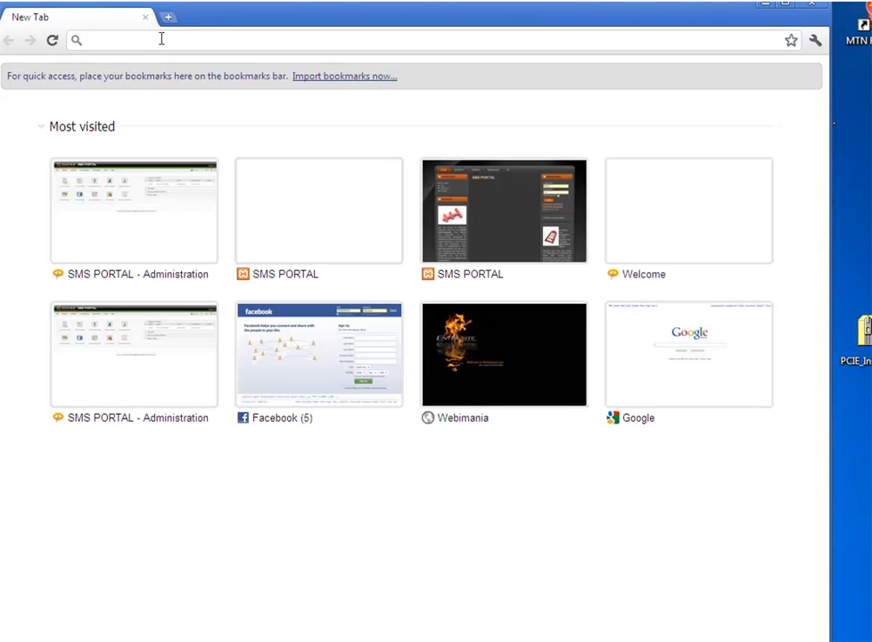
type("loa")
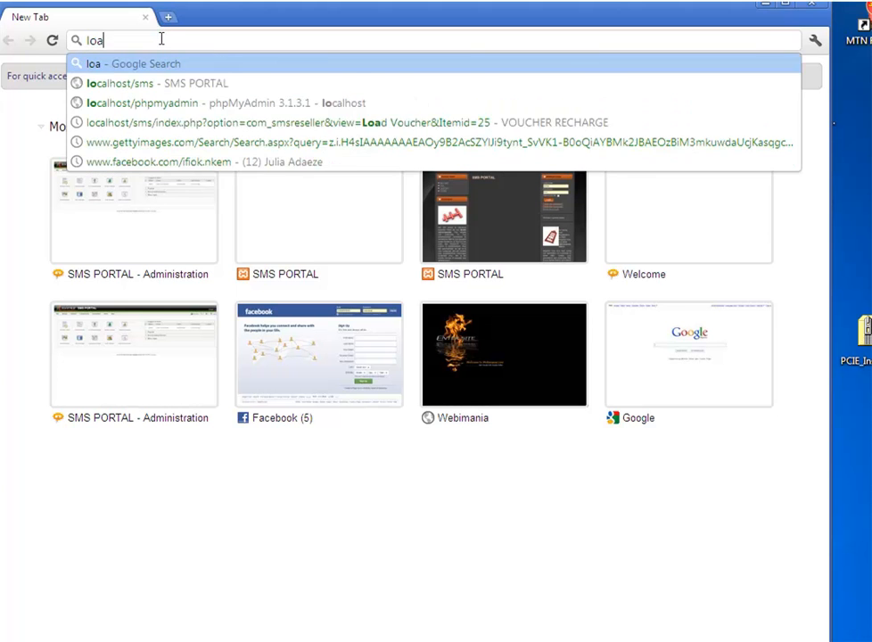
key("BackSpace")
type("calhos")
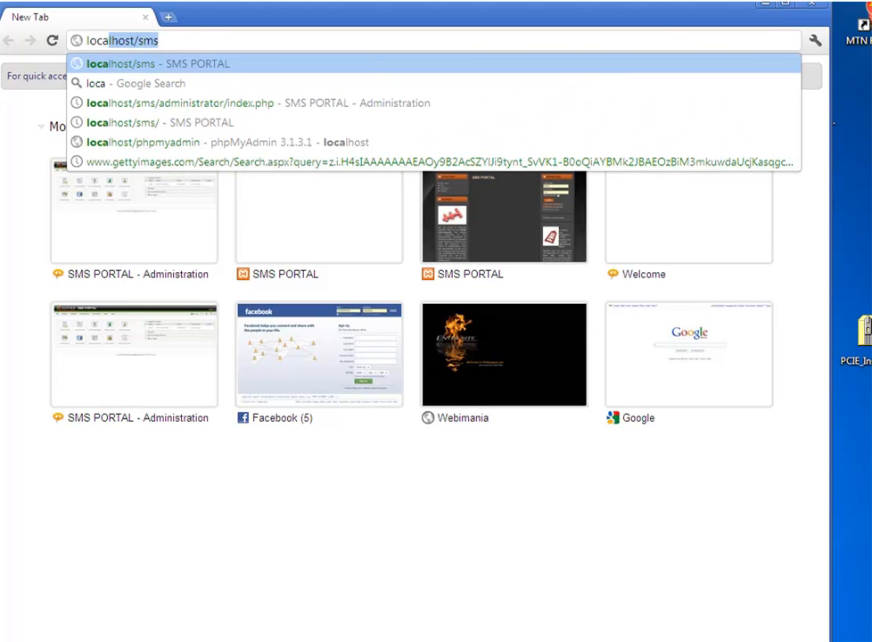
type("t")
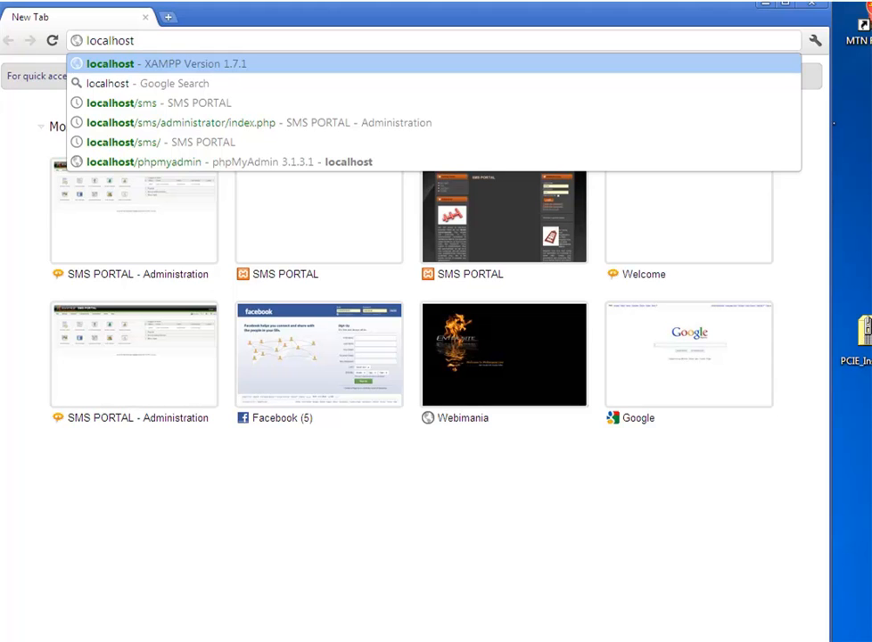
type("/php,")
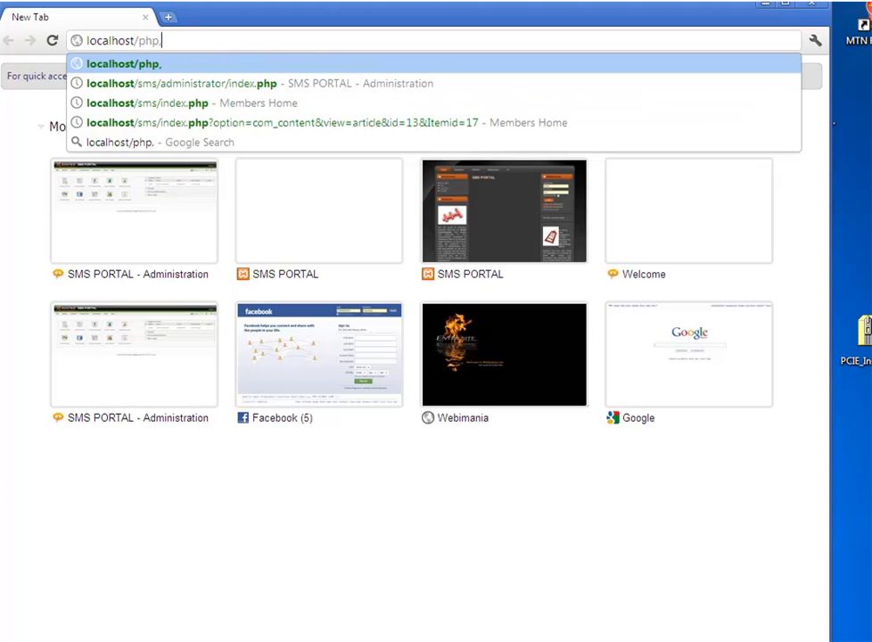
key("BackSpace")
type("myadmin")
key("Return")
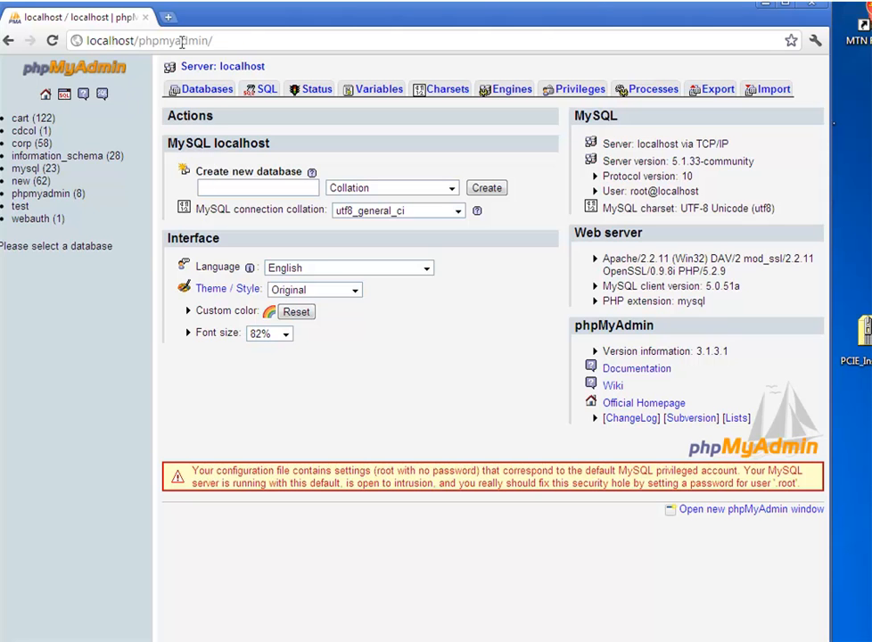
Create an empty database called mysite in phpMyAdmin.
left_click(237, 186)
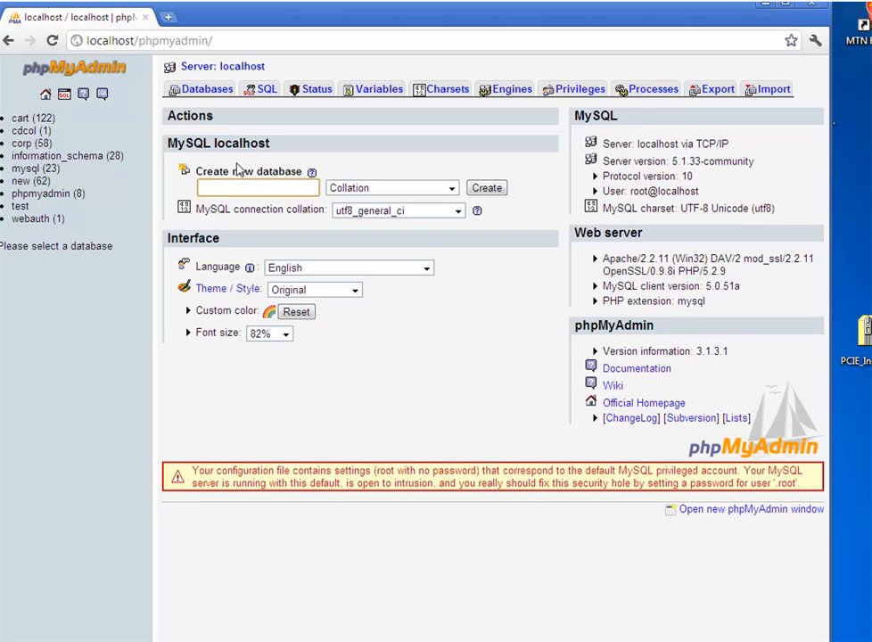
type("mysite")
left_click(487, 188)
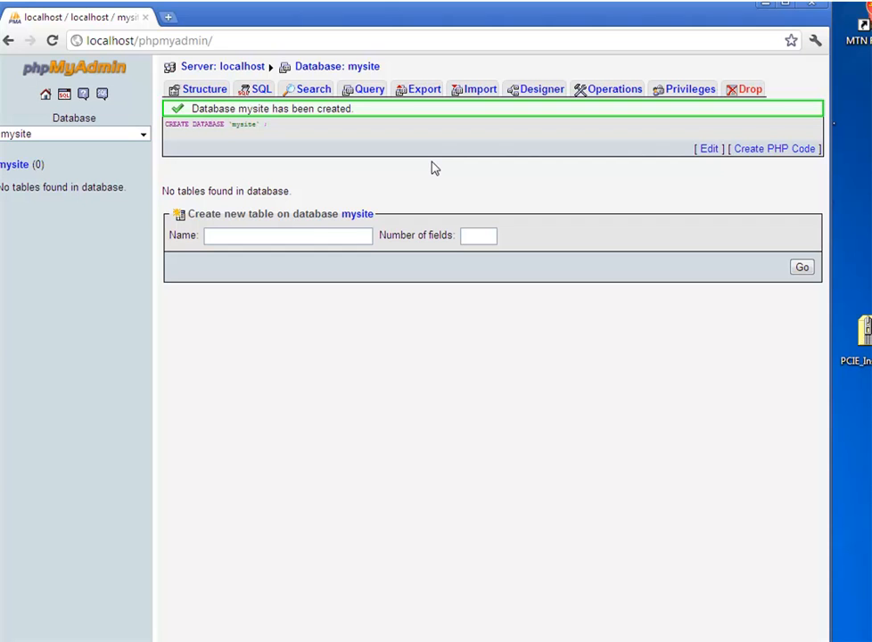
Go to localhost/mysite to start the Joomla installer's language step.
left_click(130, 41)
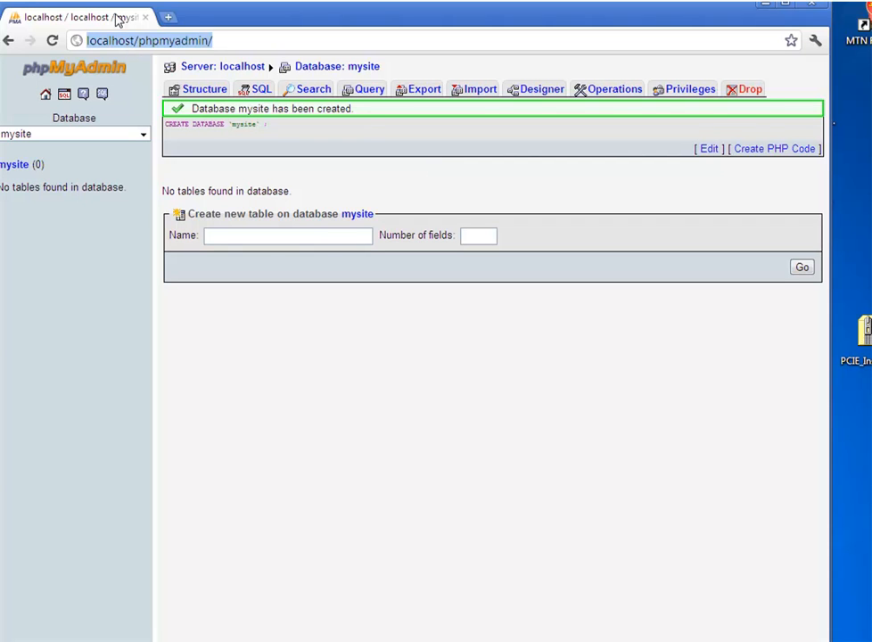
type("localhost")
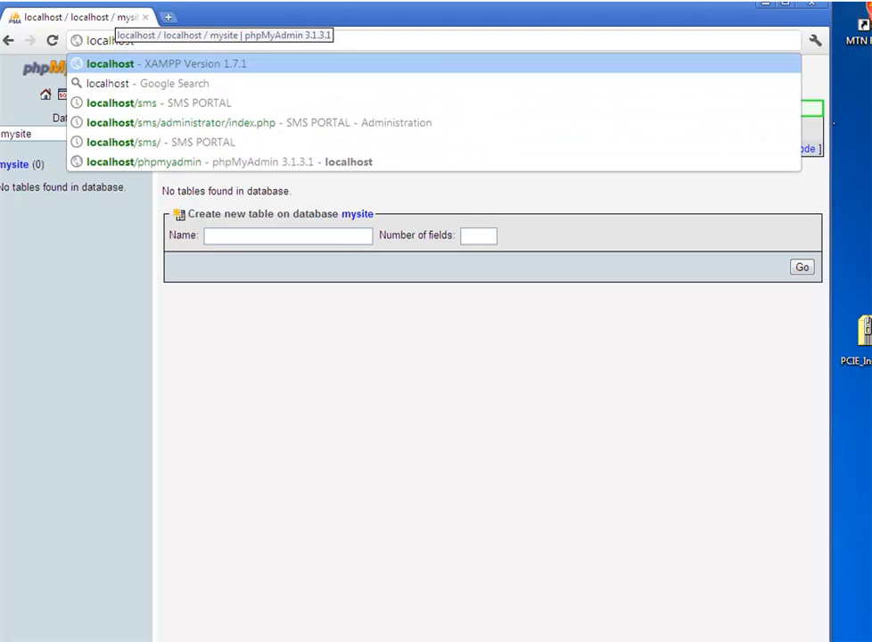
type("/")
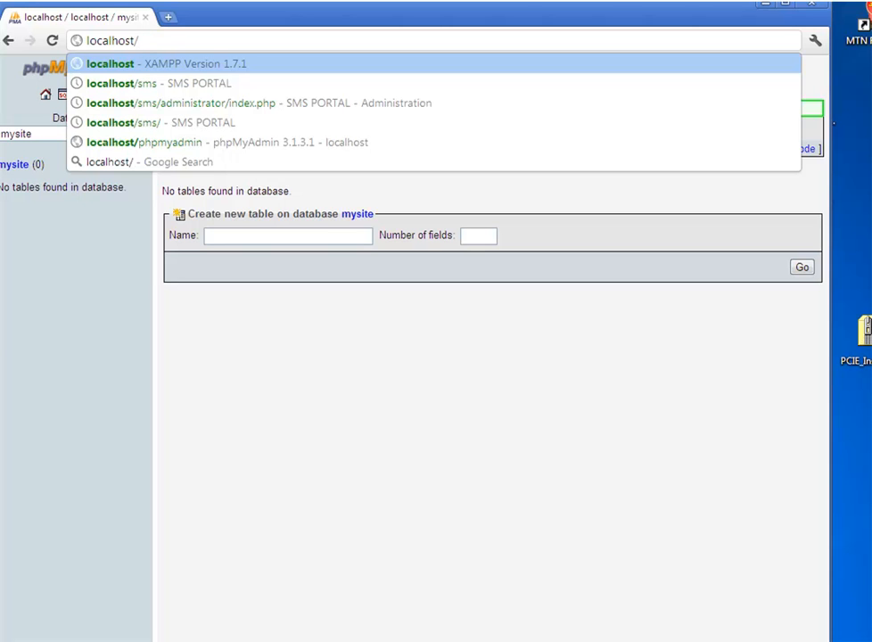
key("Escape")
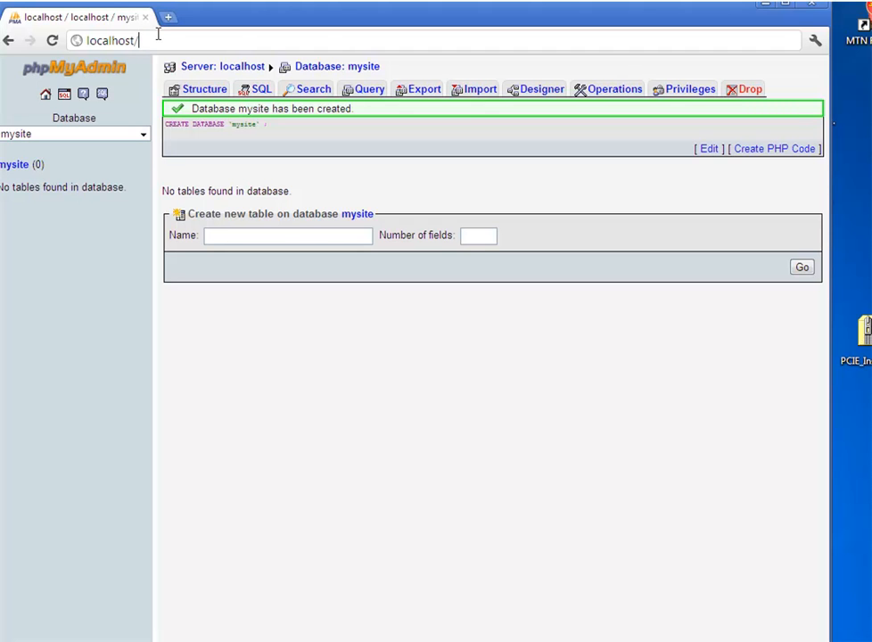
type("mysit")
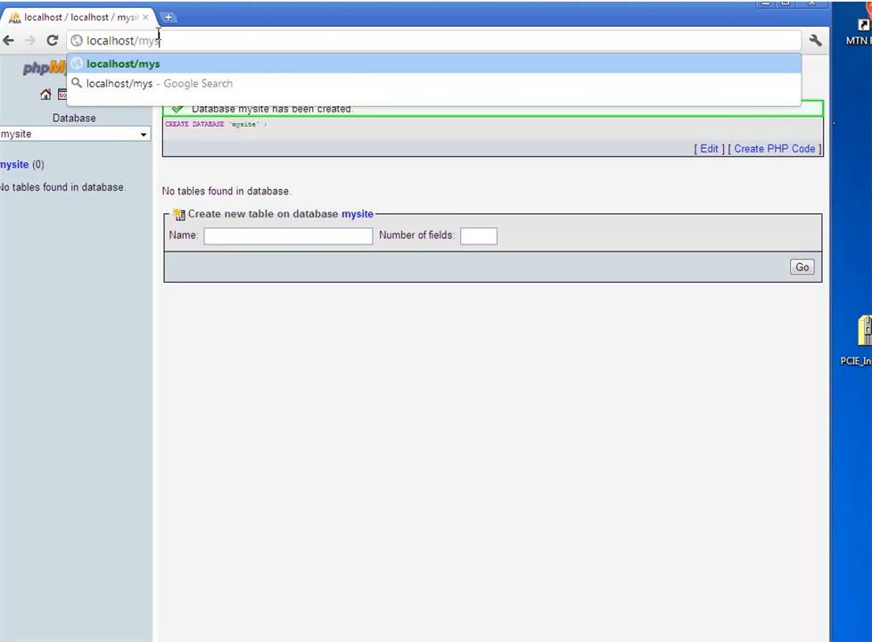
type("e")
key("Return")
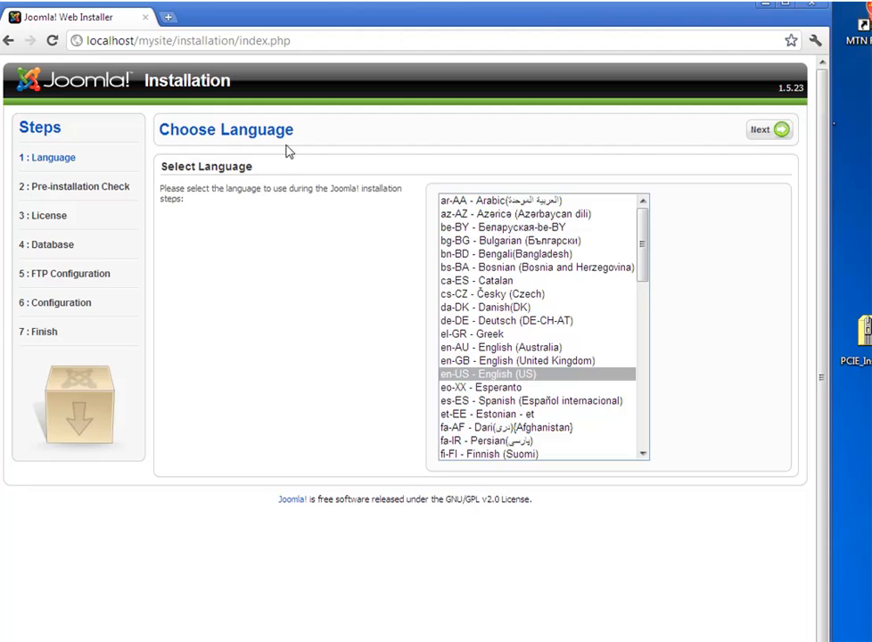
Keep en-US English and advance through the pre-installation check and license.
left_click(486, 374)
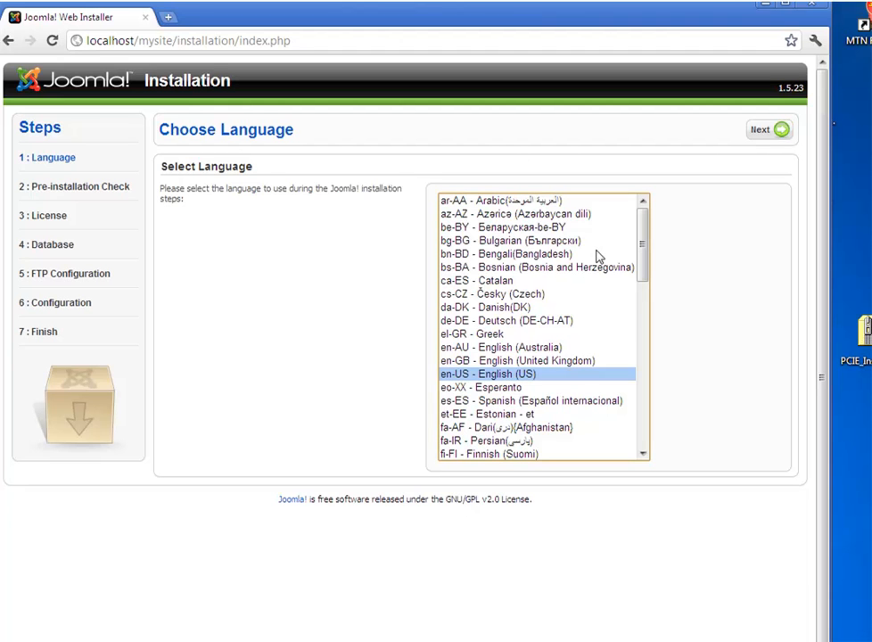
left_click(762, 132)
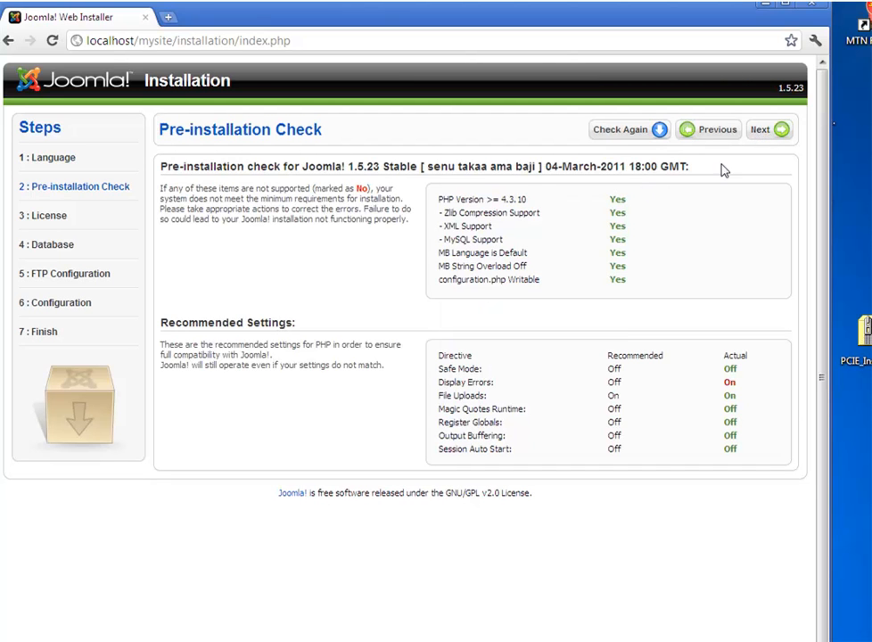
left_click(774, 132)
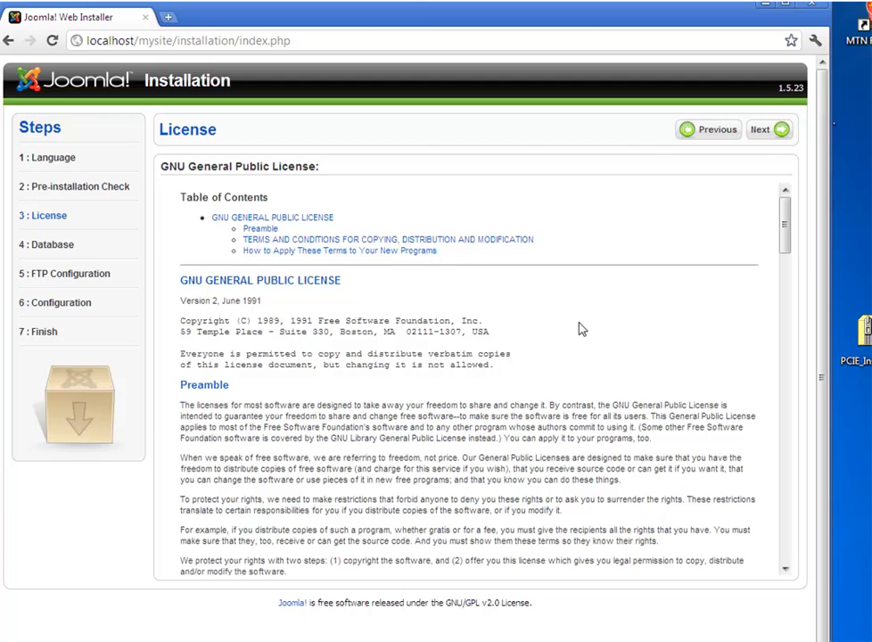
left_click_drag(785, 234, 711, 230)
left_click(778, 131)
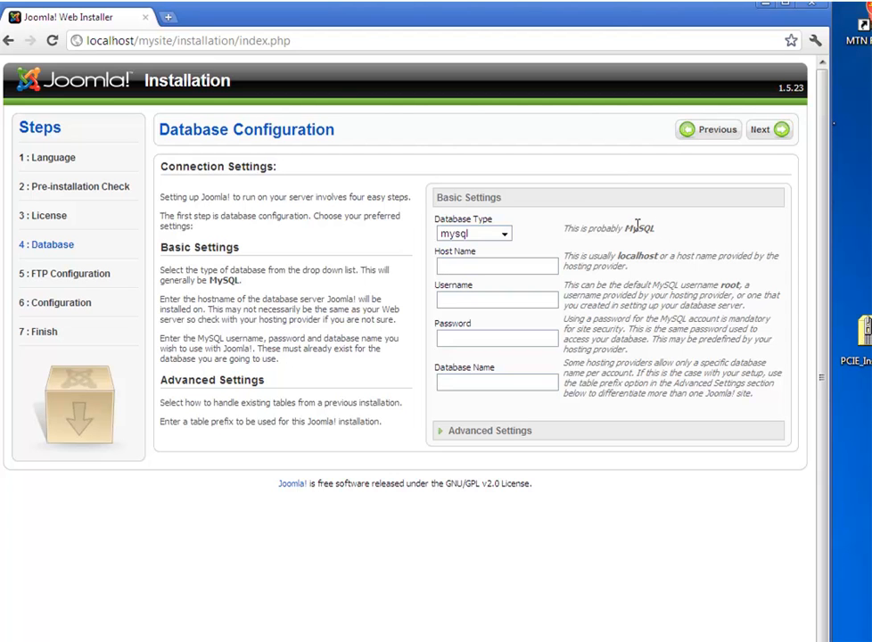
Enter host localhost, user root, database mysite, and continue with FTP left off.
left_click(530, 264)
left_click(531, 264)
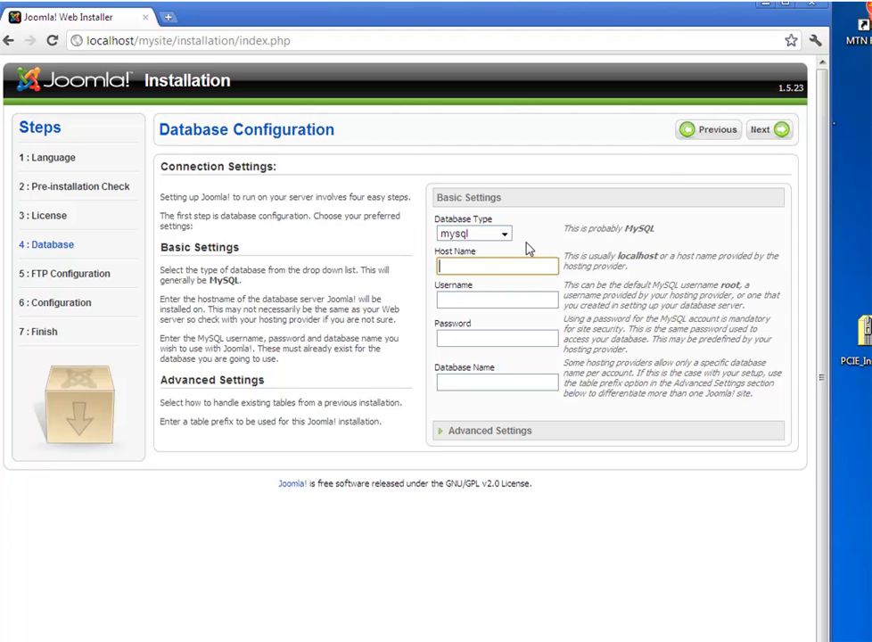
type("localhost")
left_click(545, 294)
type("root")
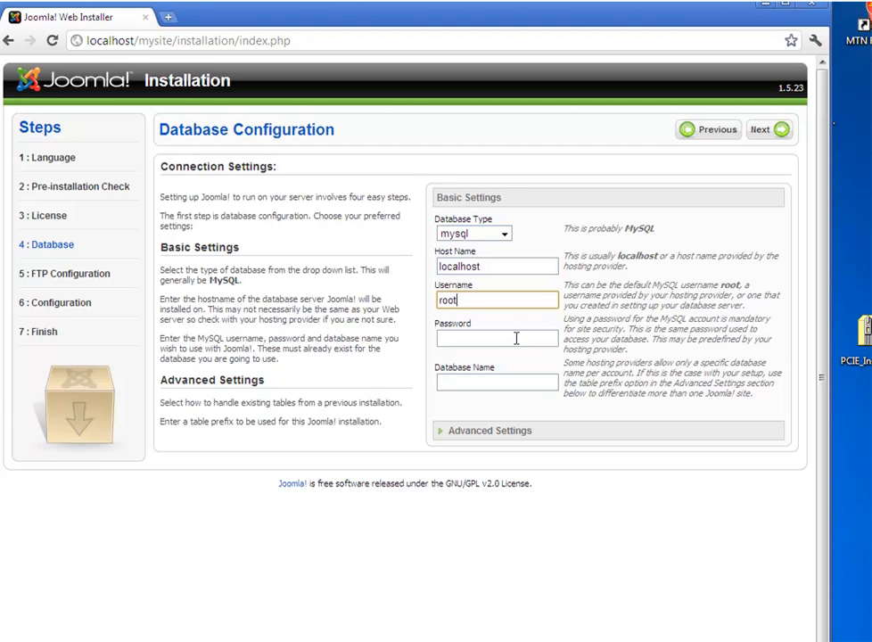
left_click(525, 380)
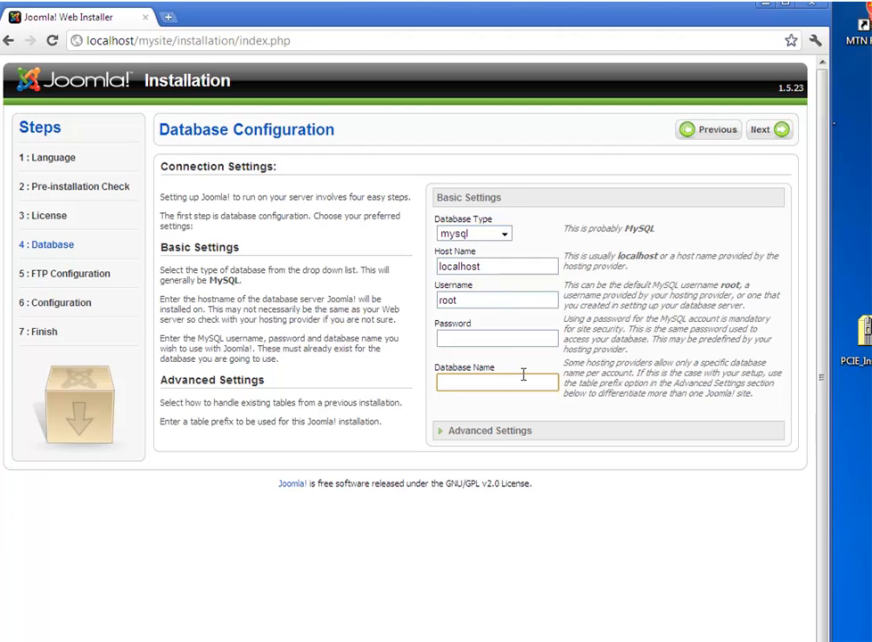
type("mysite")
left_click(781, 132)
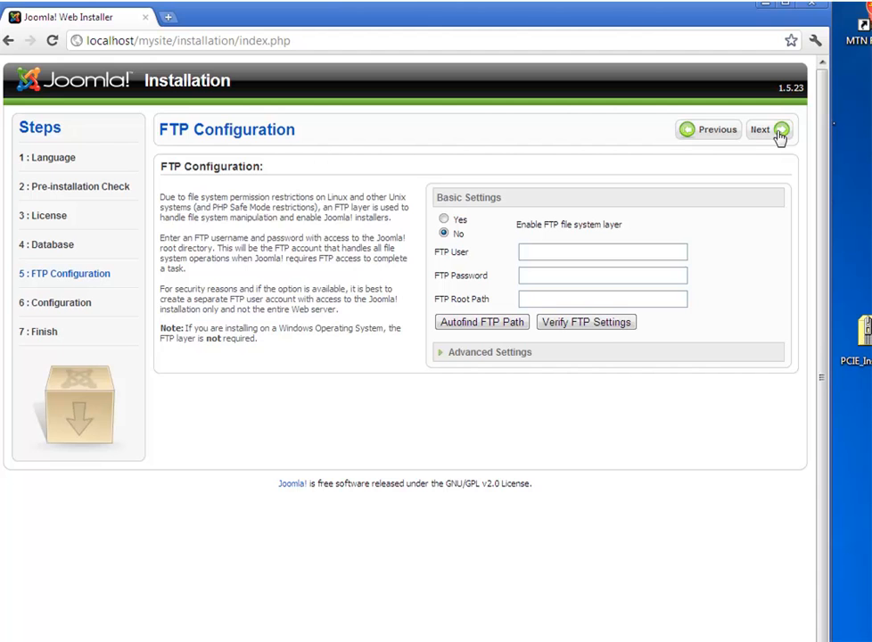
left_click(780, 132)
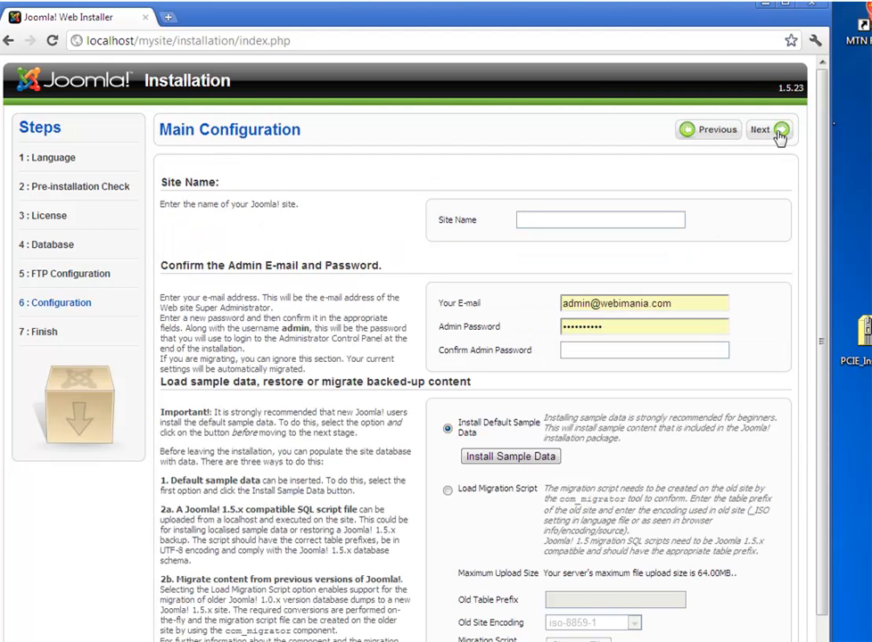
Enter BIOPHARM as the site name and replace the admin e-mail with the new contact address.
left_click(627, 221)
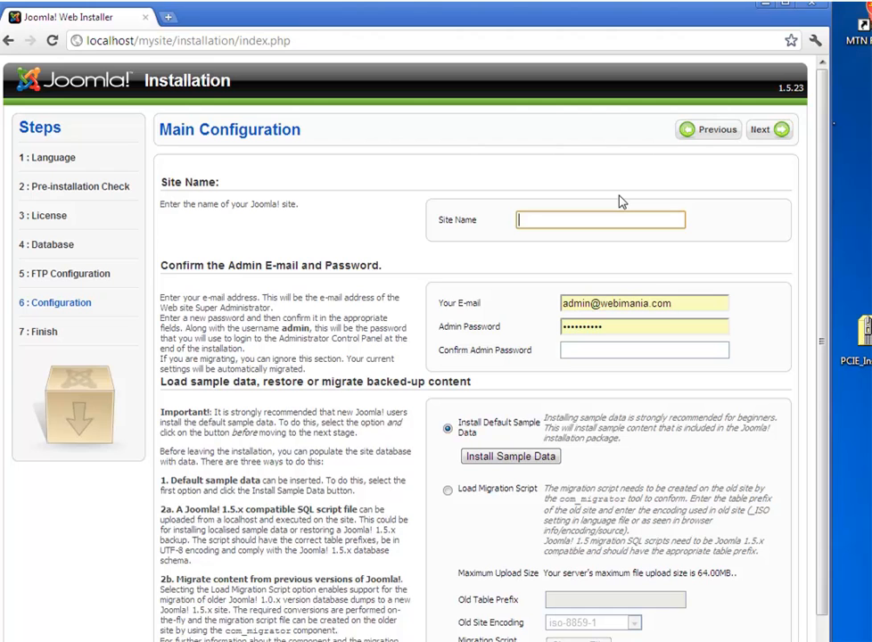
type("Bl")
type("O")
type("PHARM")
left_click_drag(662, 306, 544, 301)
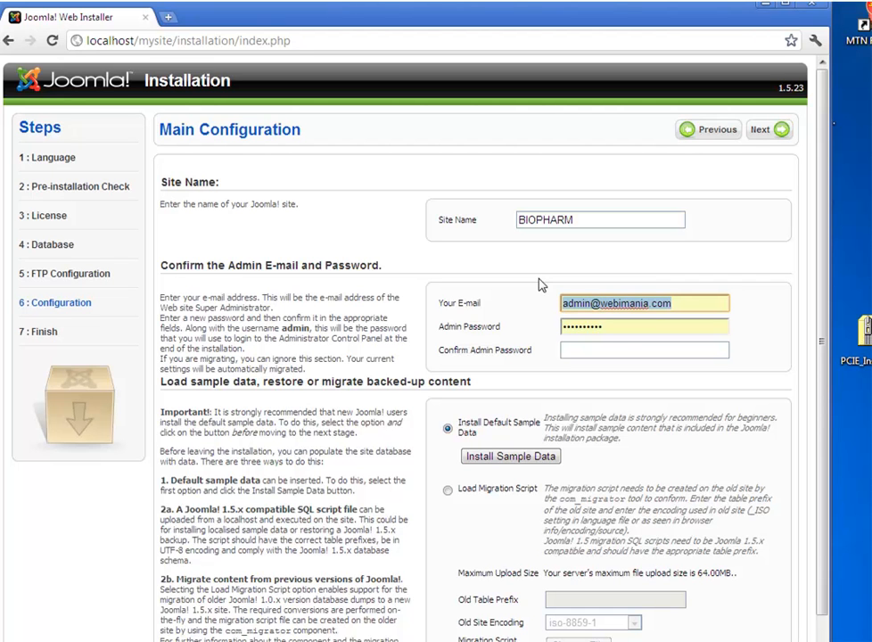
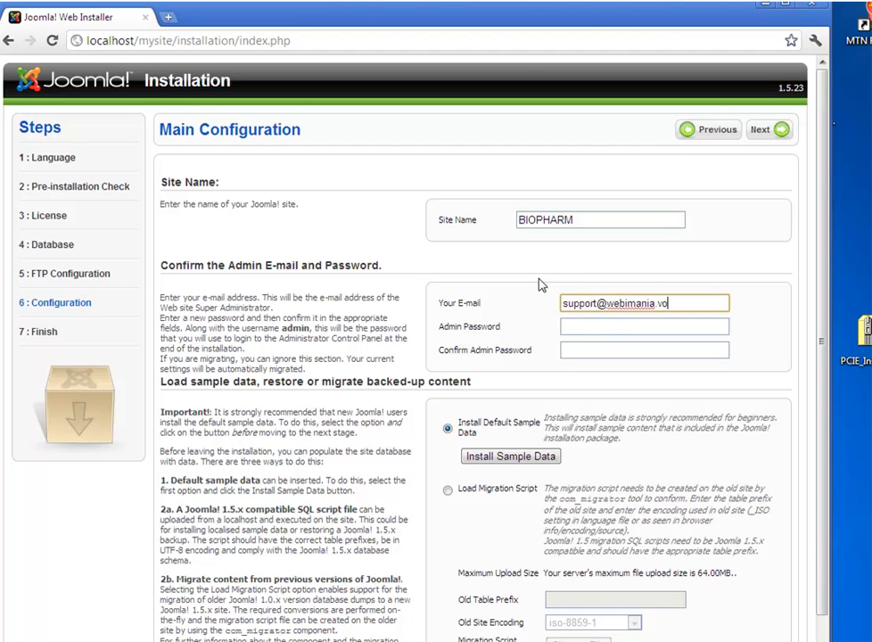
left_click(595, 326)
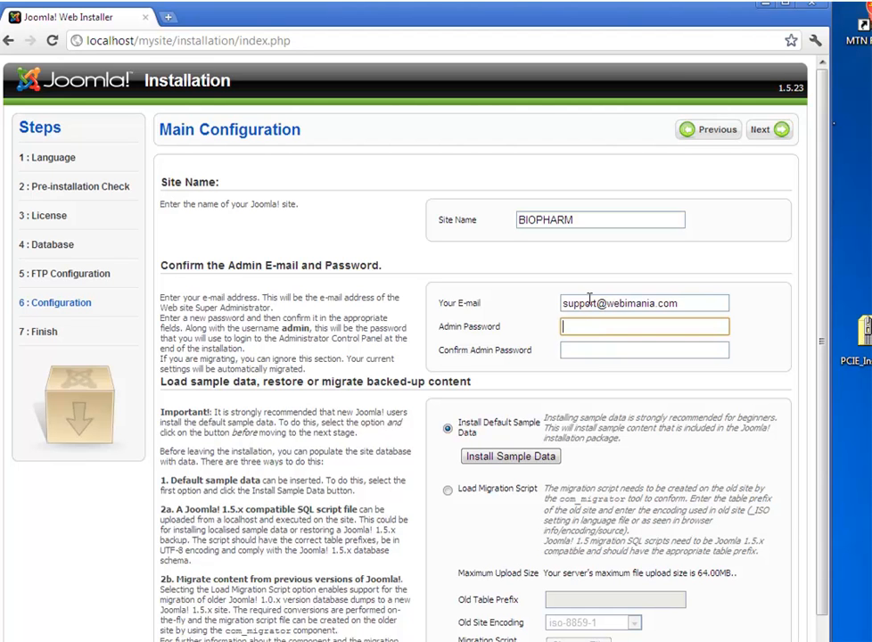
Enter and confirm the admin password, then continue past the main configuration step.
type("•••••••")
key("Tab")
type("•••••••")
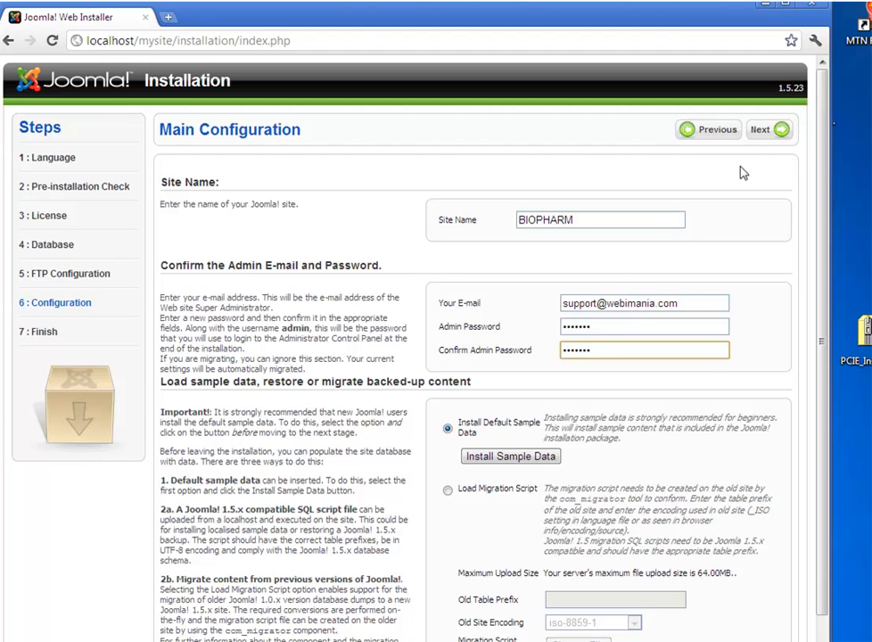
left_click(763, 132)
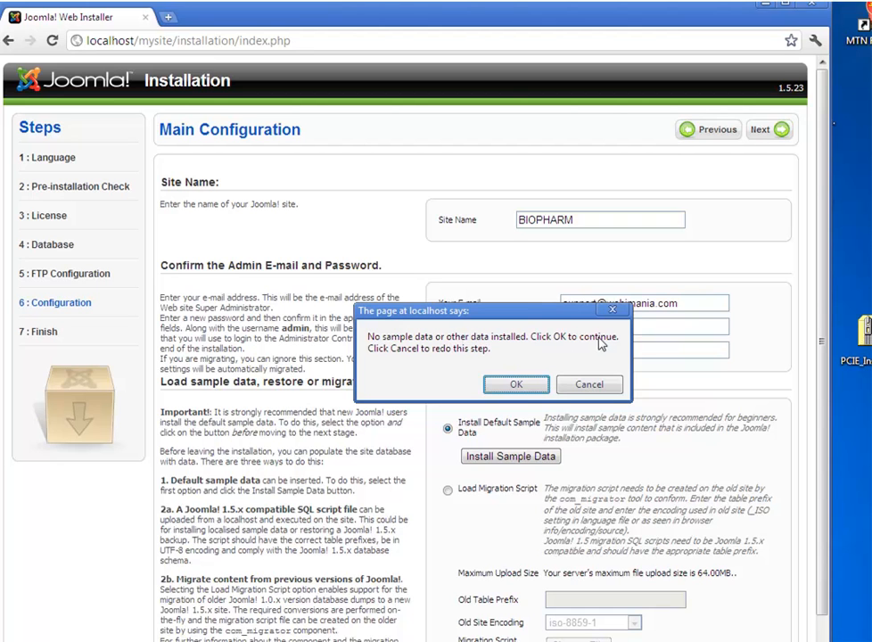
Accept installing without sample data to finish Joomla, then bring up the htdocs Explorer window.
left_click(511, 383)
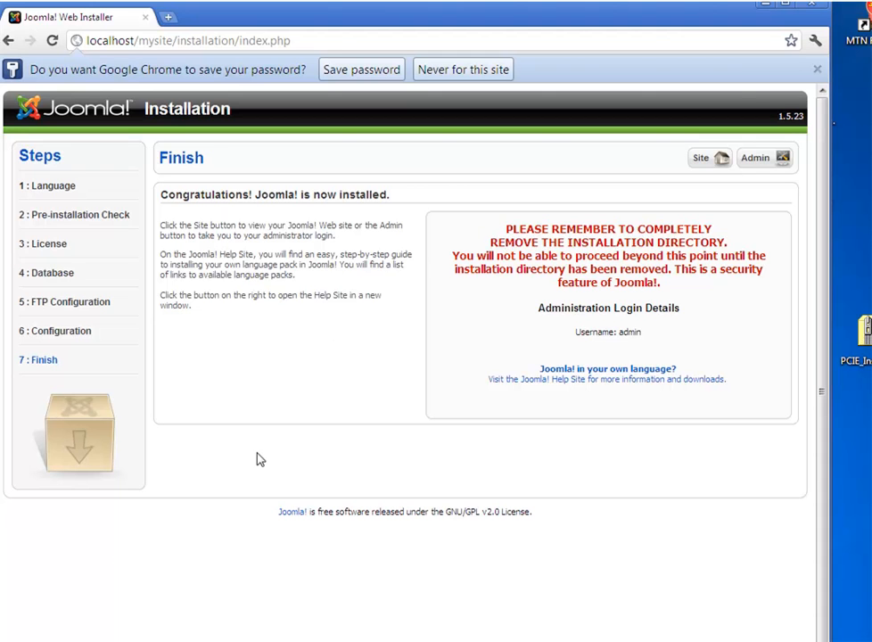
left_click(127, 640)
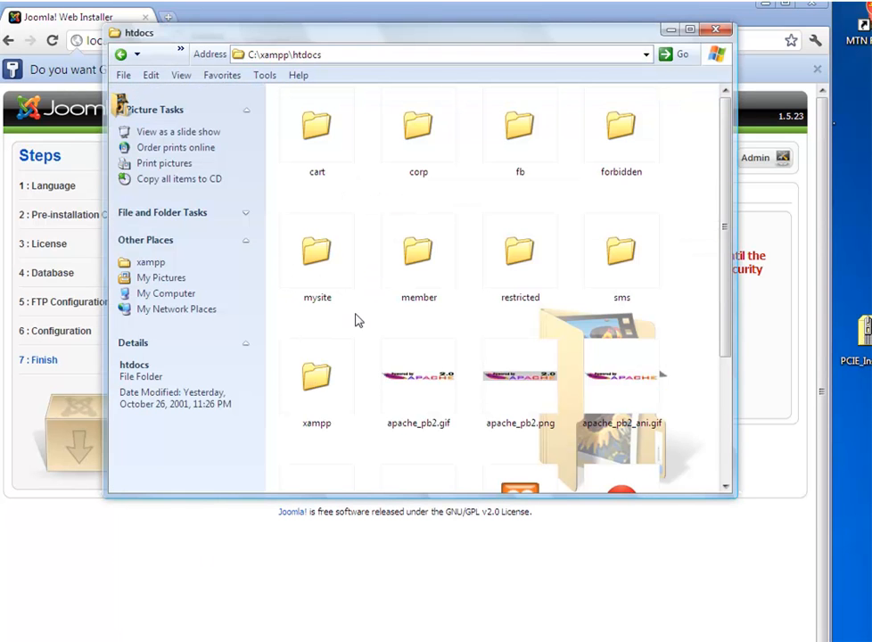
Delete the installation folder inside C:\xampp\htdocs\mysite and close the Explorer window.
double_click(324, 272)
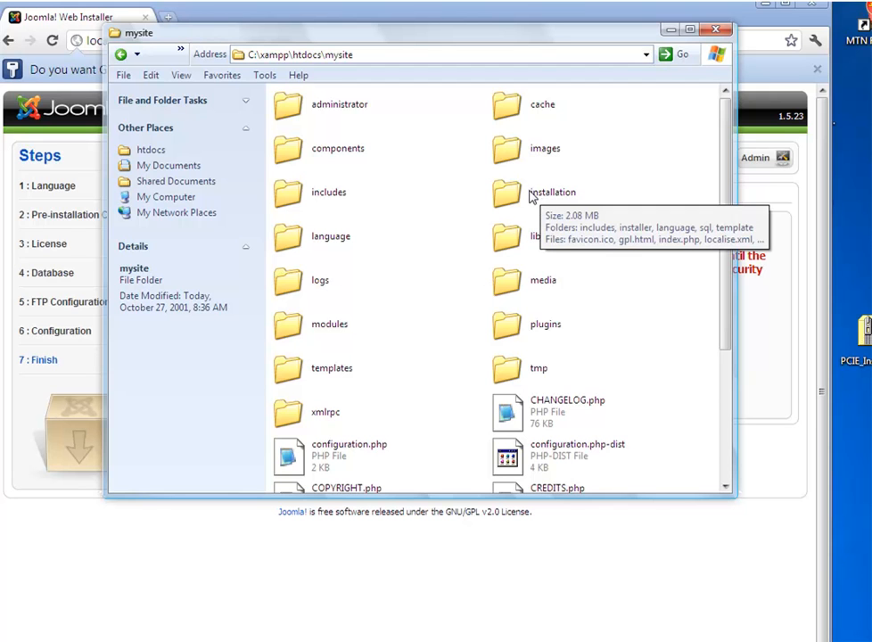
right_click(507, 200)
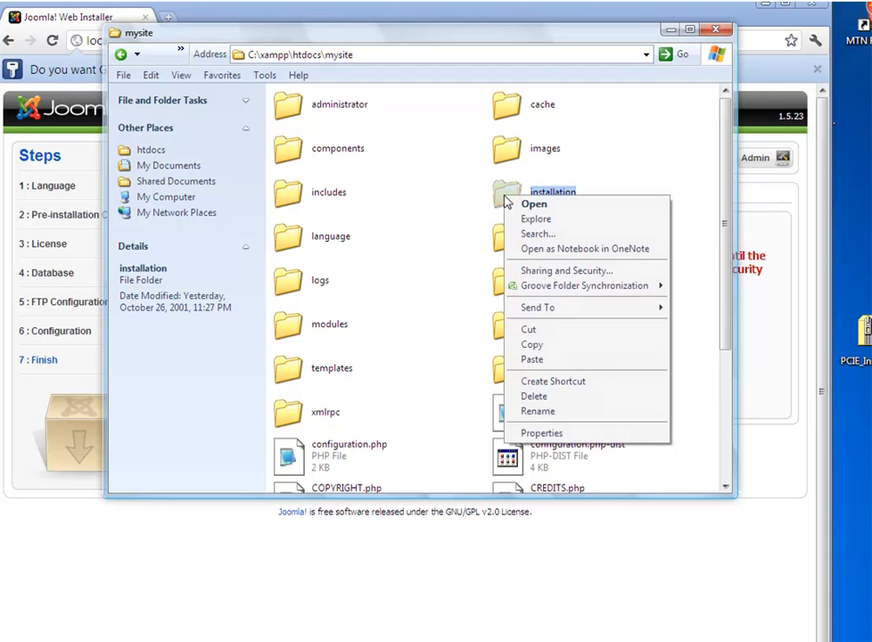
left_click(532, 397)
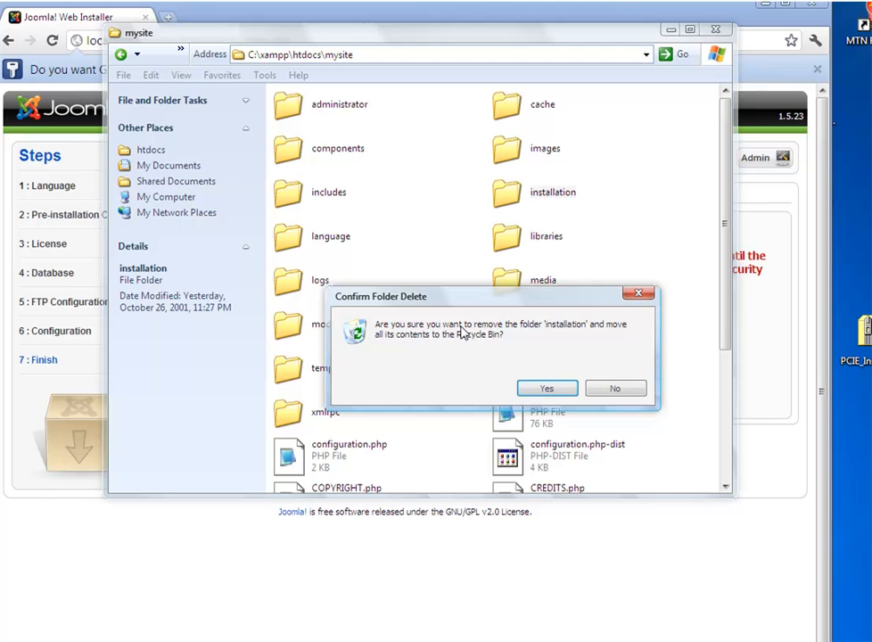
left_click(547, 389)
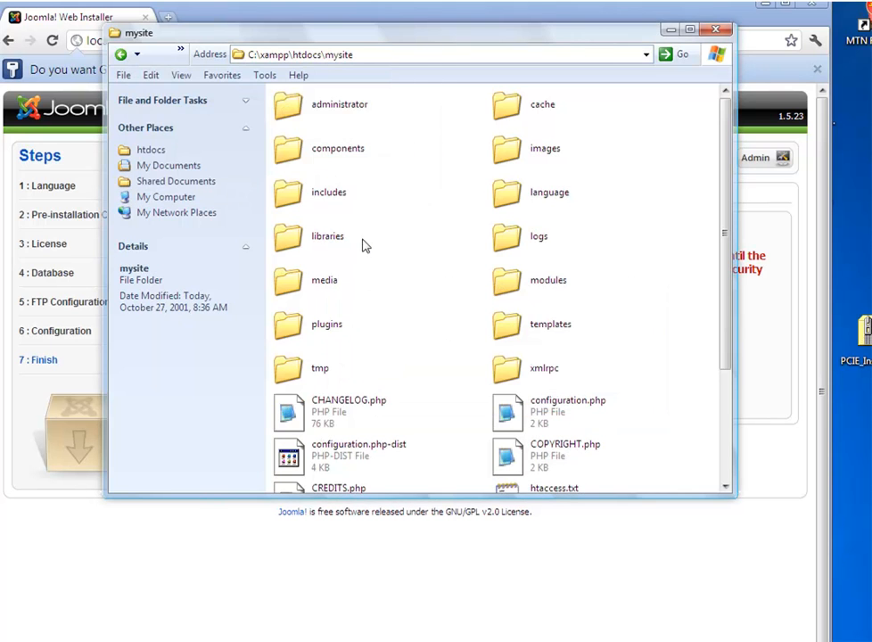
left_click(714, 30)
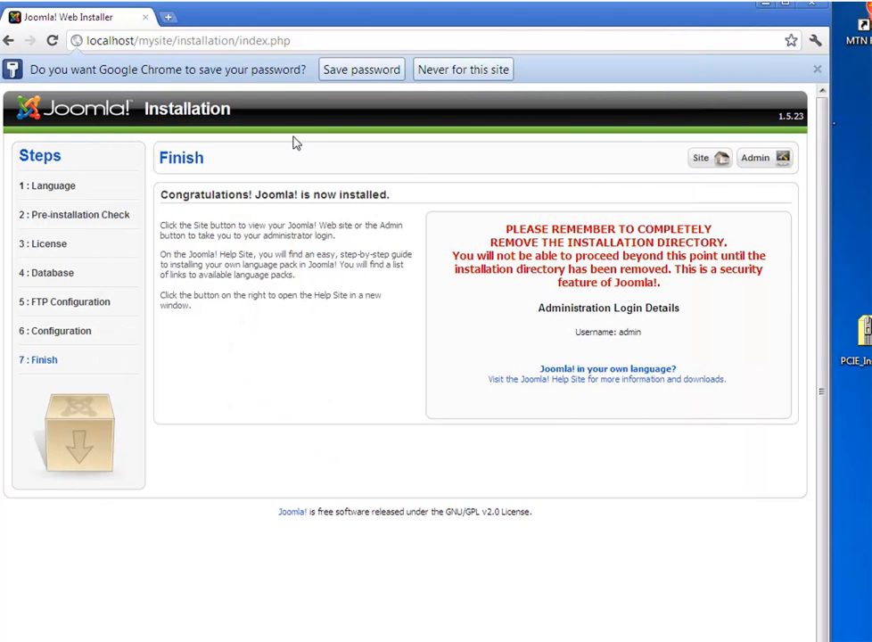
Trim the address to localhost/mysite and load the BIOPHARM front page.
left_click_drag(177, 40, 418, 43)
key("BackSpace")
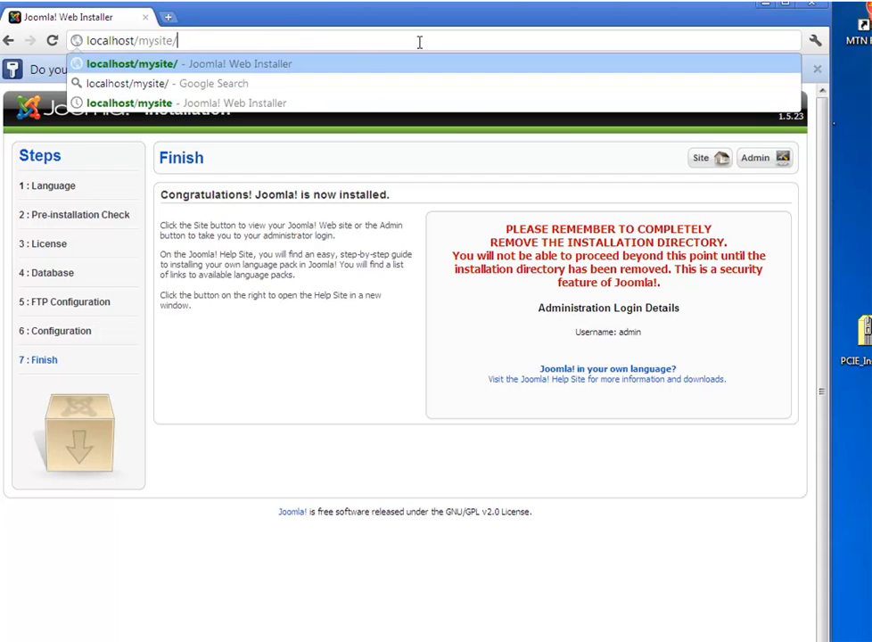
key("BackSpace")
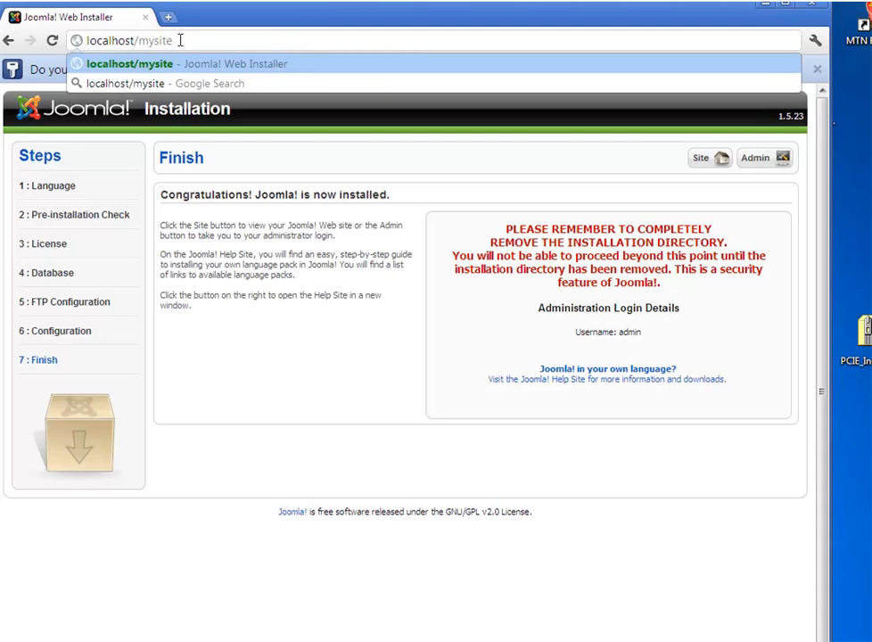
key("Return")
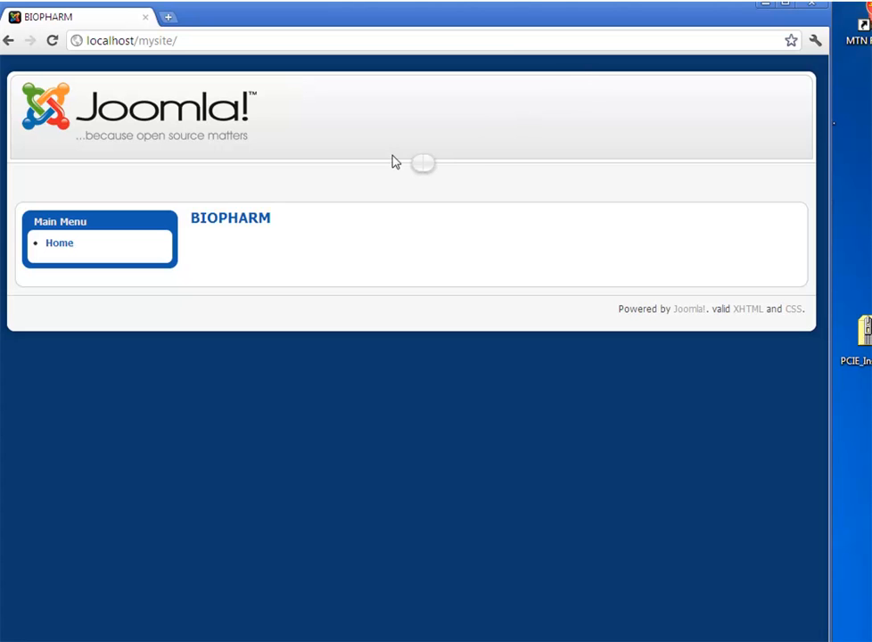
In a new tab, go to localhost/mysite/administrator to reach the admin login page.
left_click(167, 19)
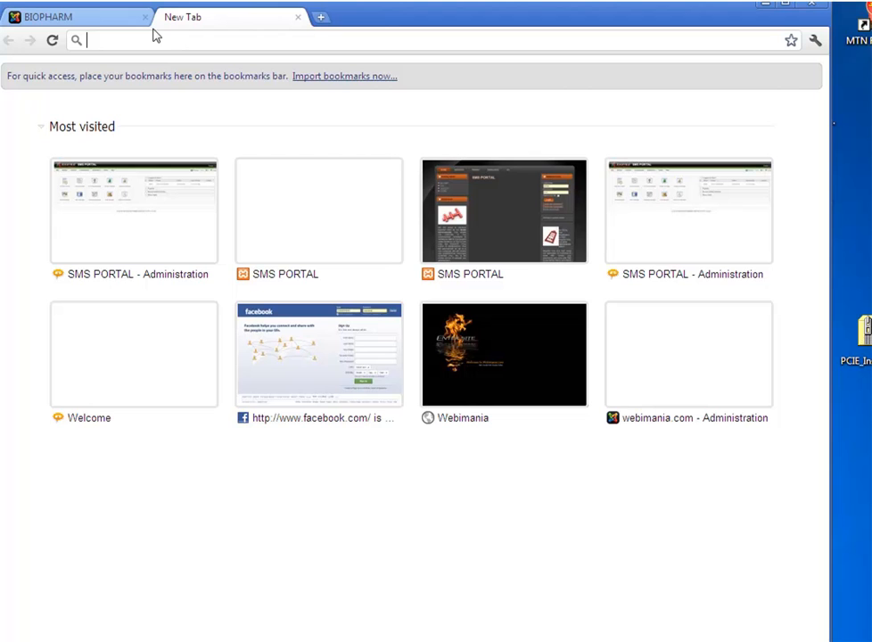
type("loca")
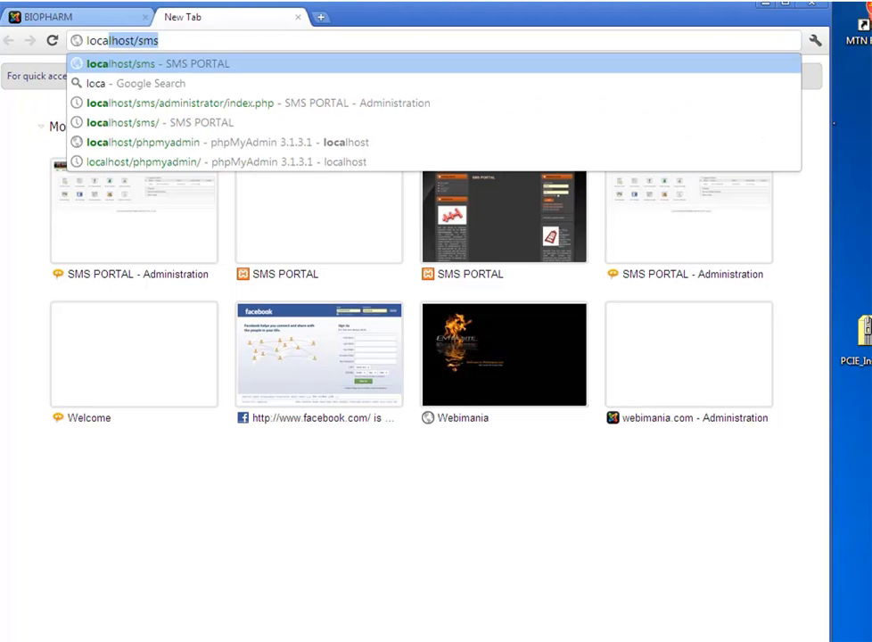
type("l/")
key("BackSpace")
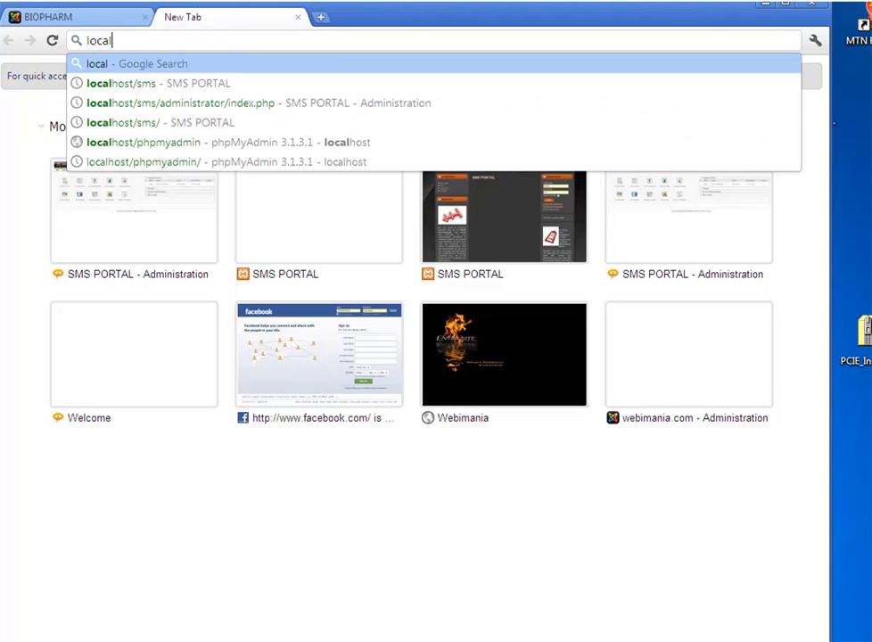
type("host/")
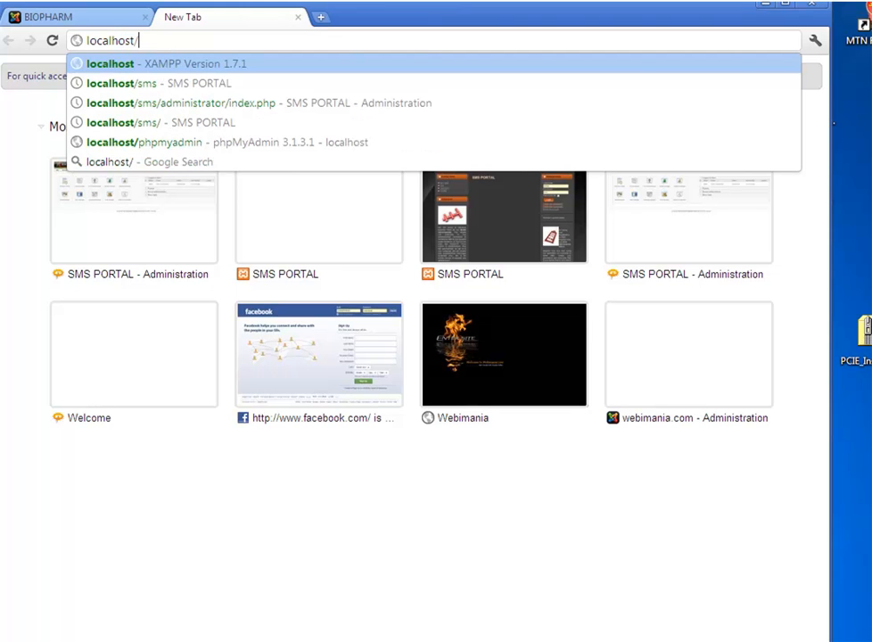
type("mys")
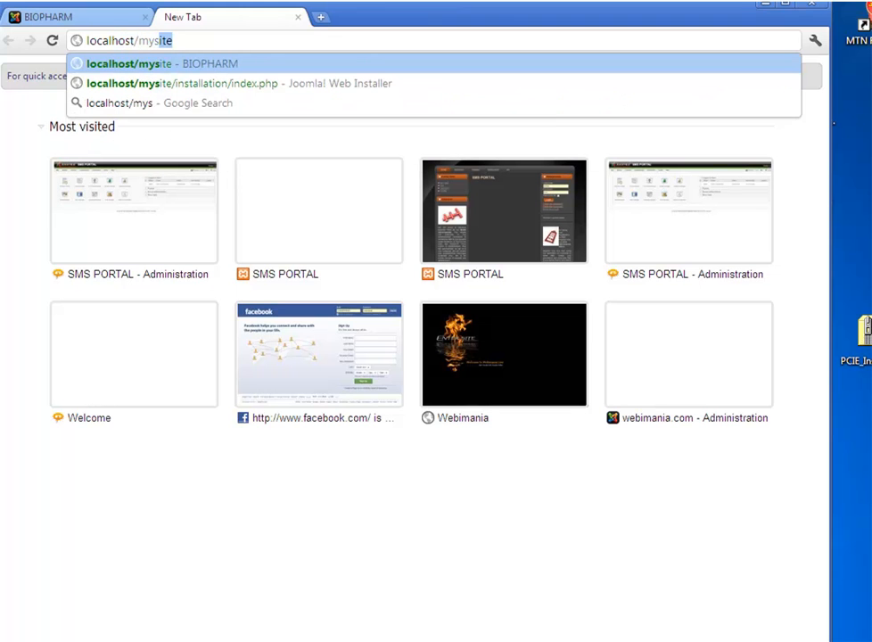
type("ite/")
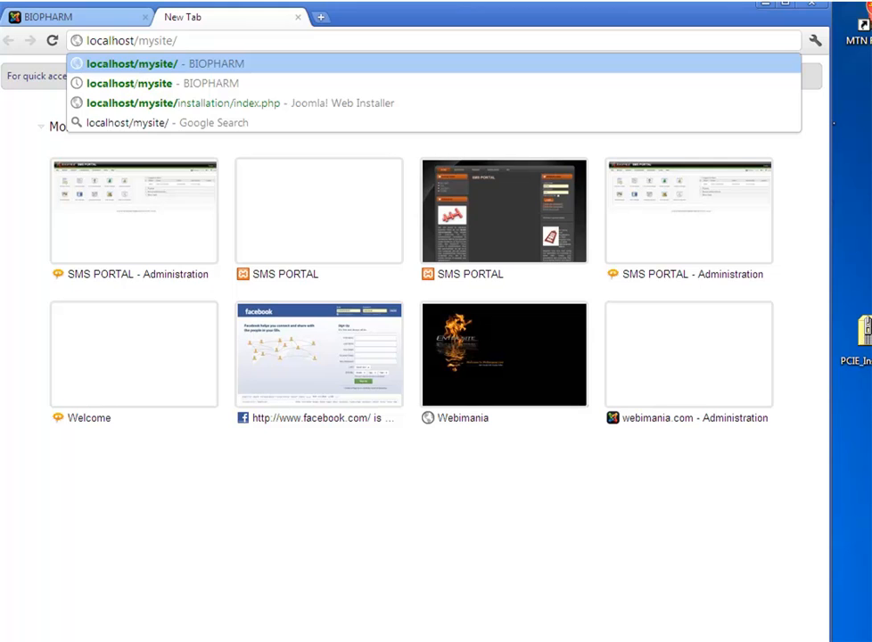
type("admin")
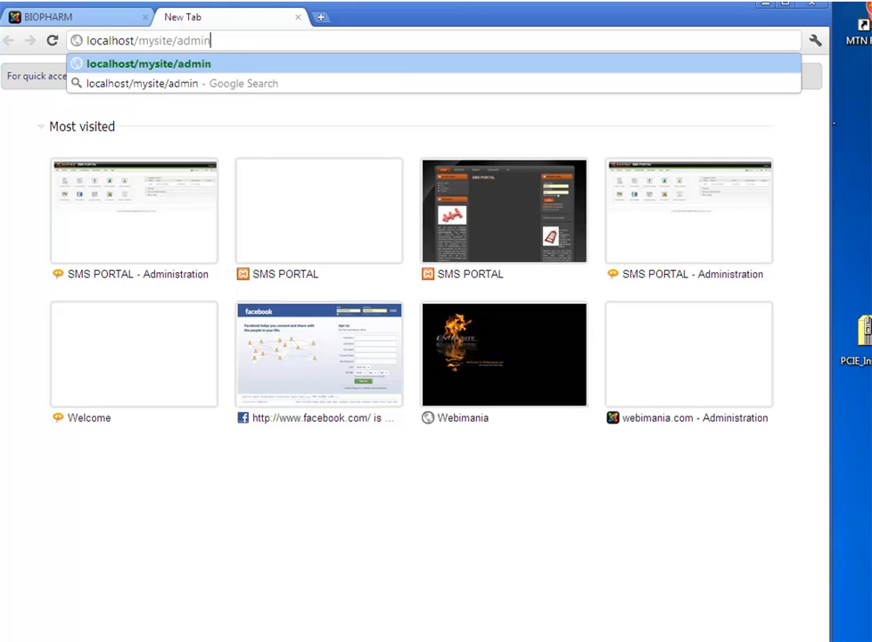
type("istr")
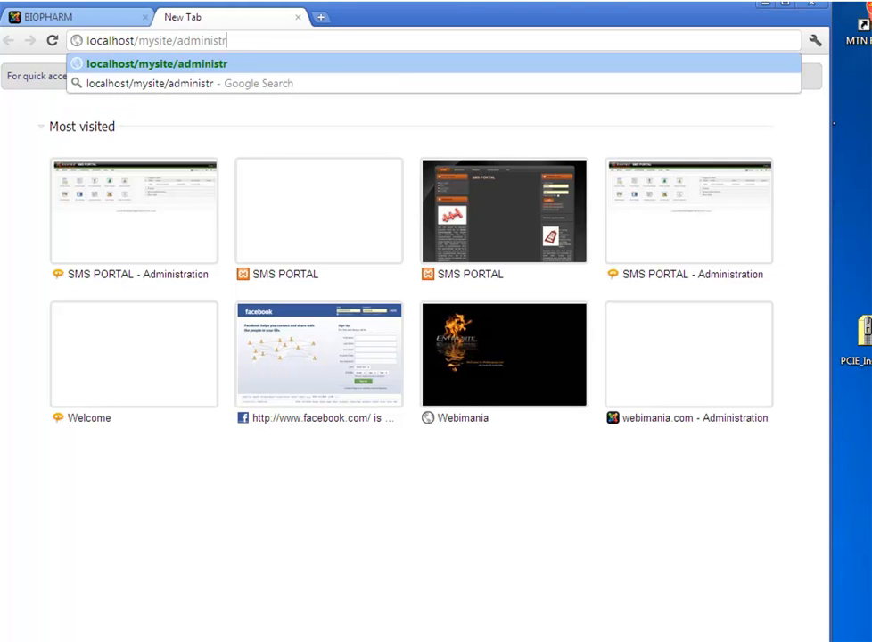
type("ator")
key("Return")
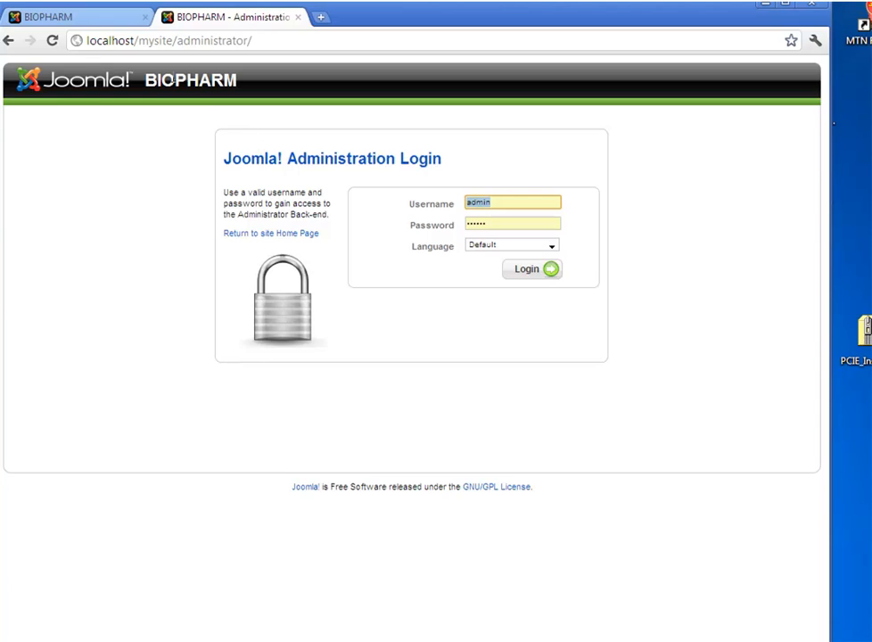
Compare the site front-page tab with the administrator login tab.
left_click(73, 18)
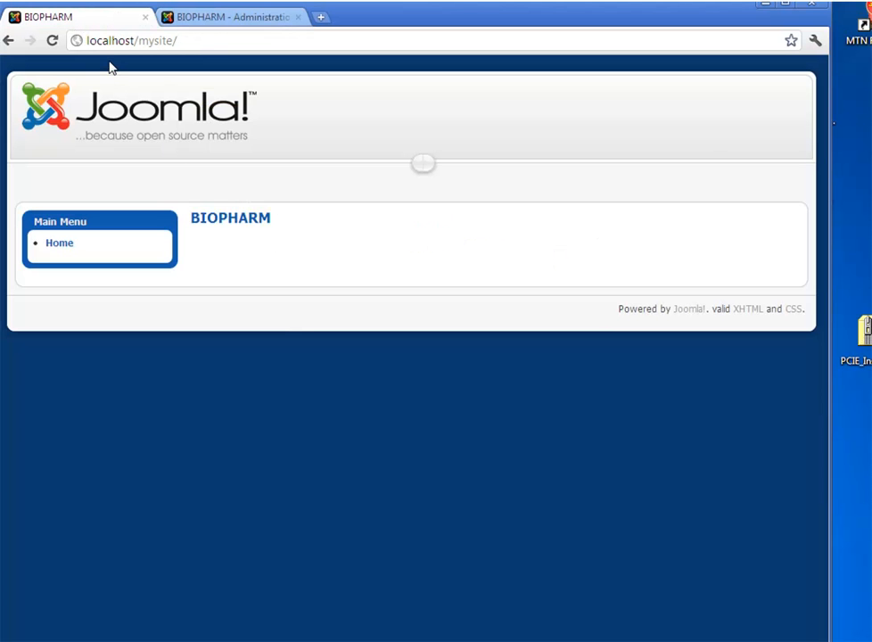
left_click(159, 18)
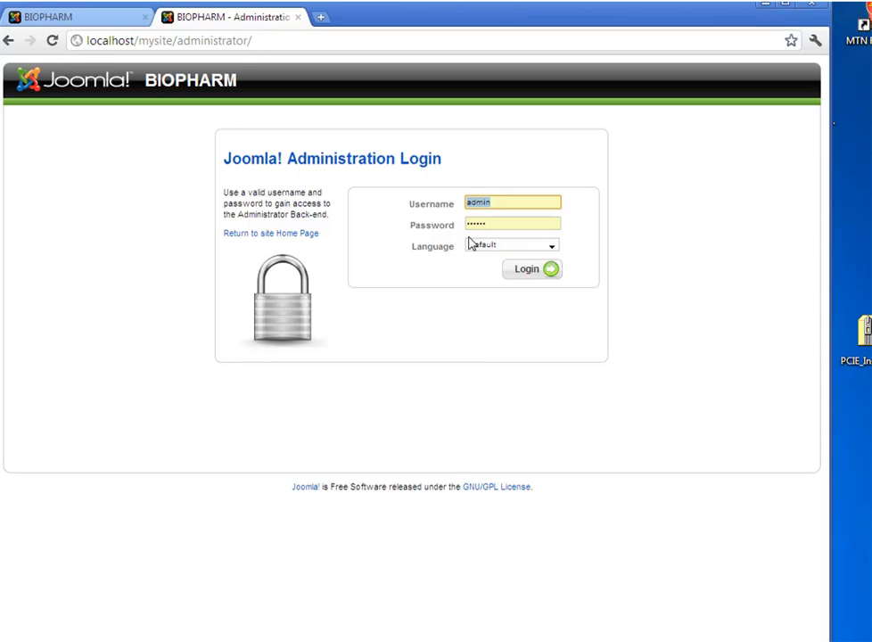
left_click(67, 20)
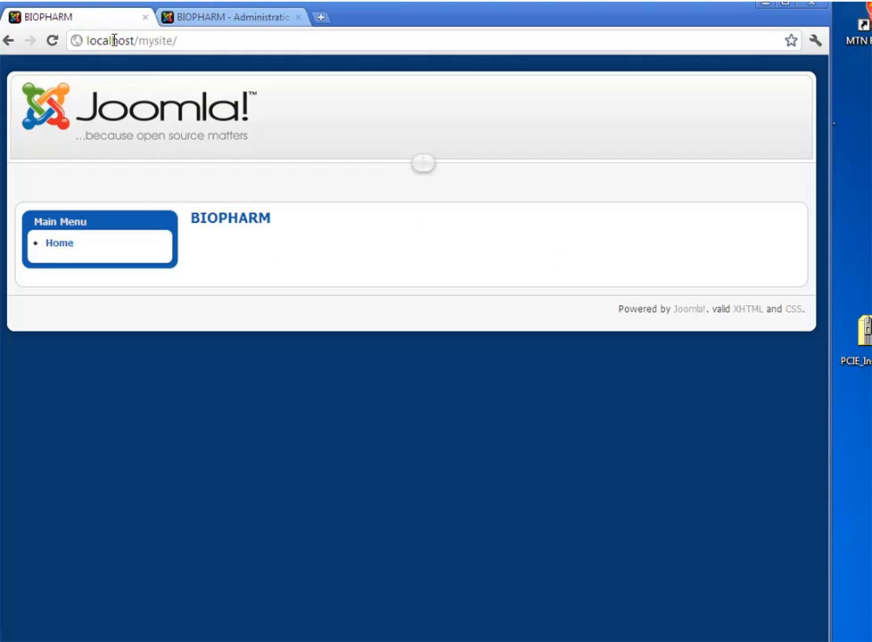
left_click(208, 20)
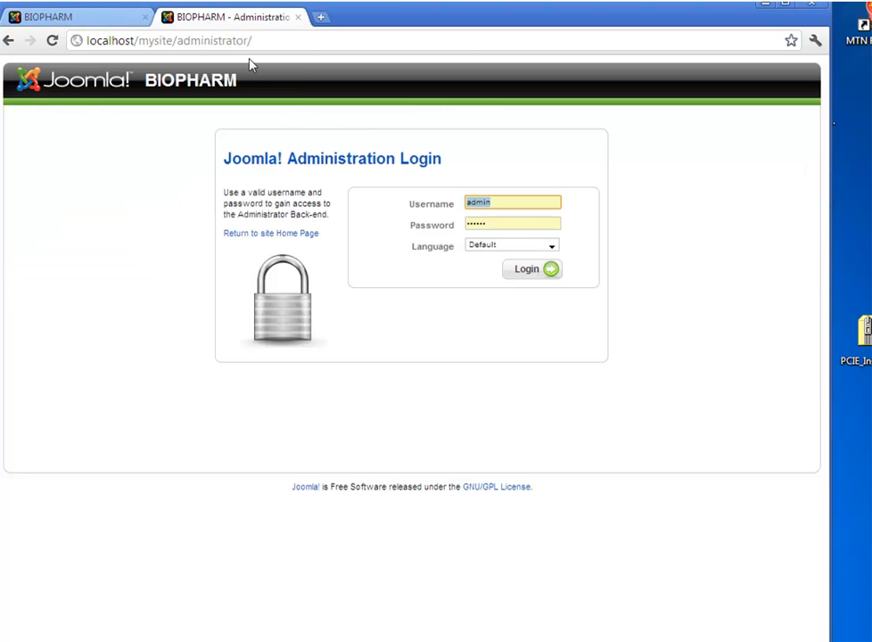
Pick the administrator username from autofill and type the account password.
left_click(498, 201)
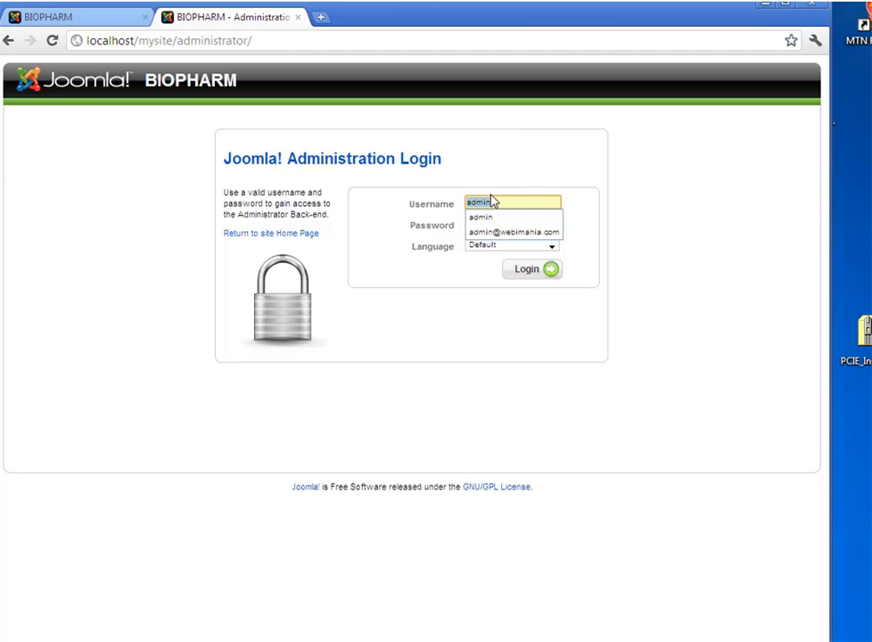
type("a")
key("Tab")
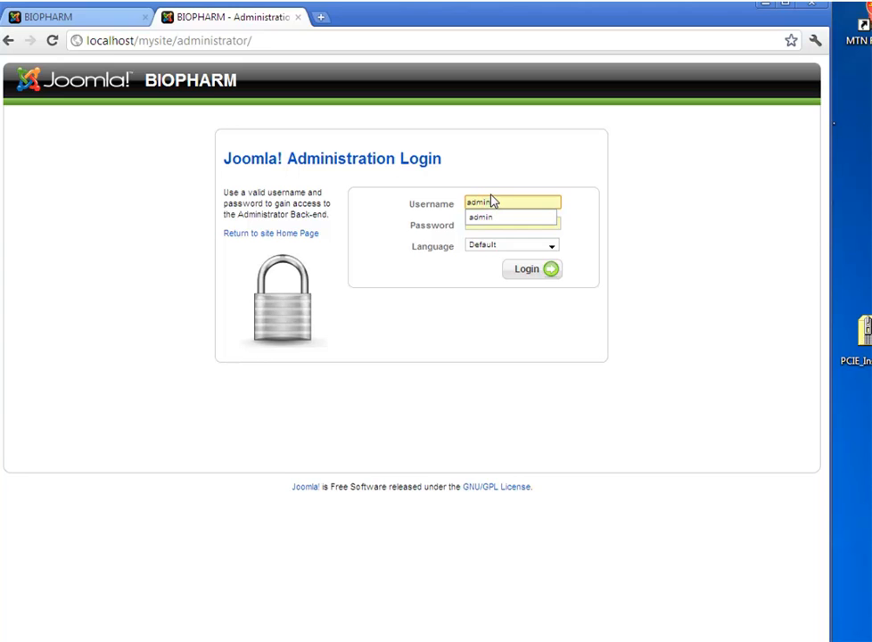
type("admin")
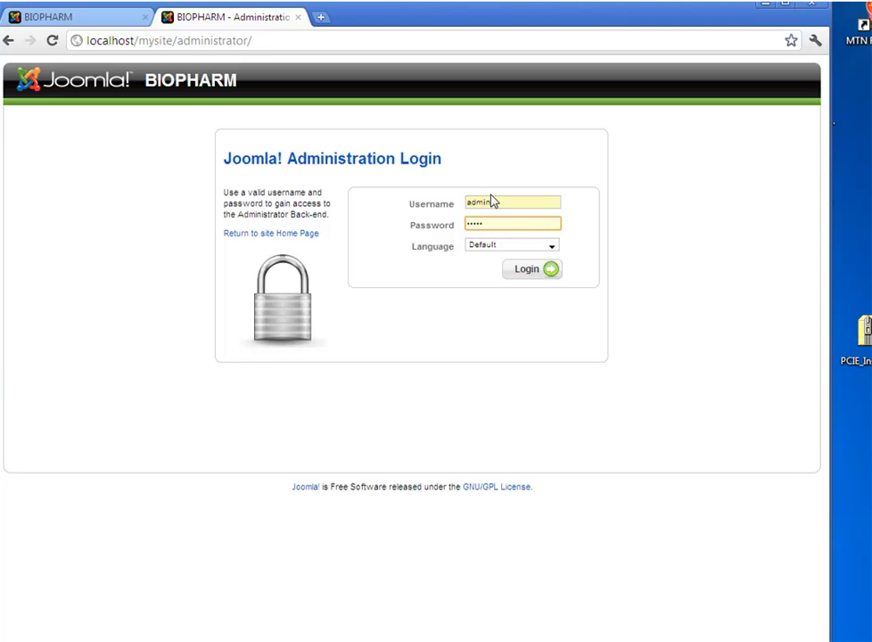
type("1")
Log in to the BIOPHARM administrator control panel.
left_click(543, 273)
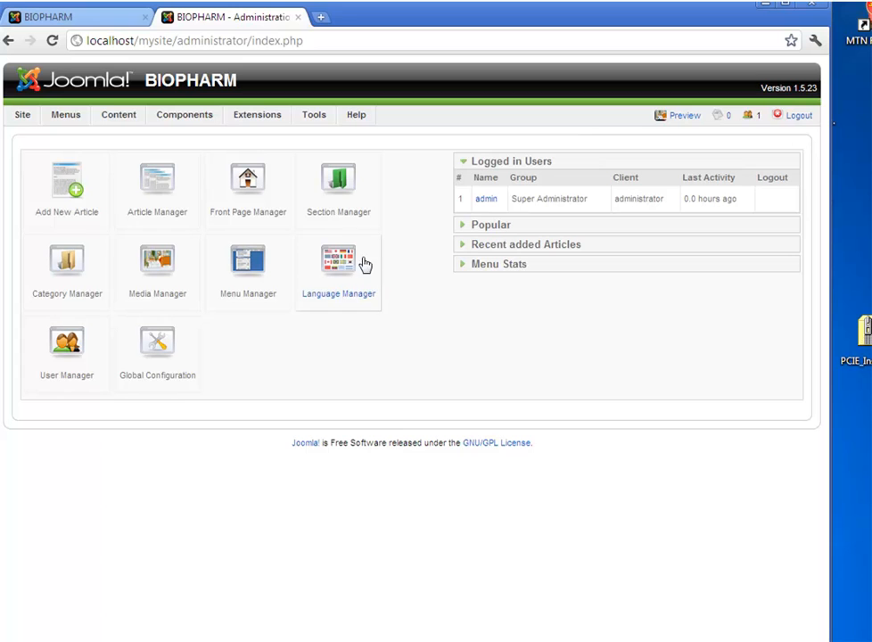
mouse_move(346, 123)
mouse_move(53, 114)
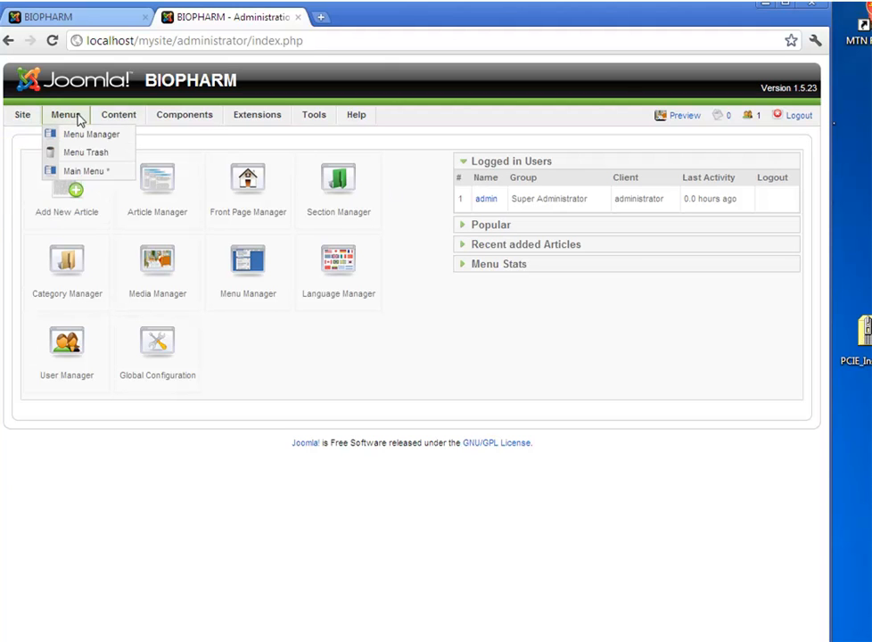
mouse_move(306, 119)
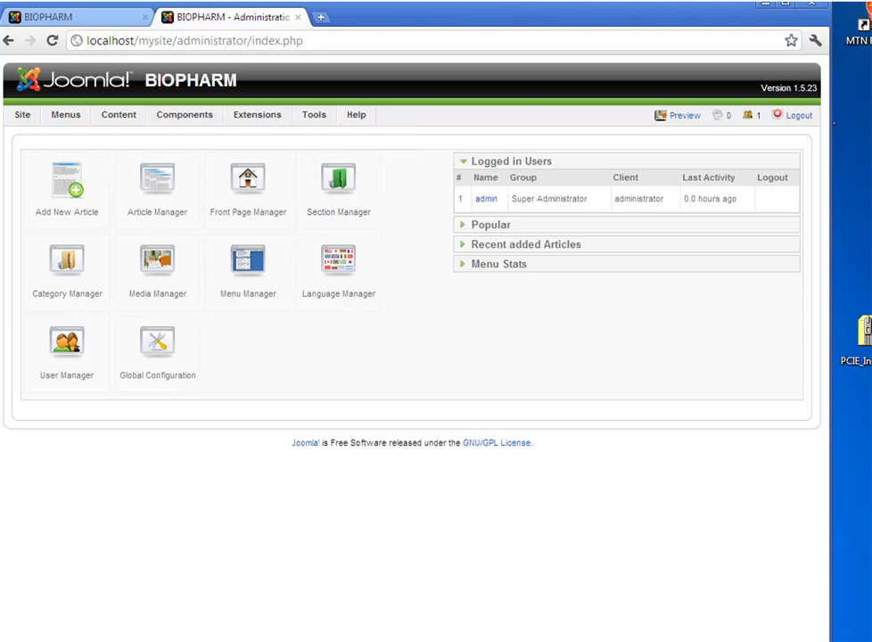
mouse_move(268, 120)
Switch between the front-page and control-panel tabs to confirm both work.
left_click(26, 19)
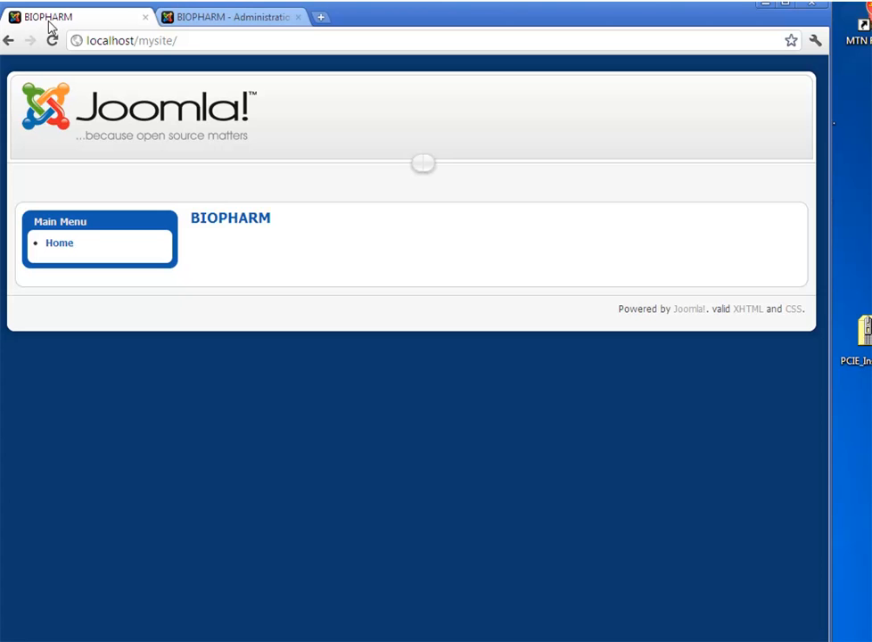
left_click(192, 20)
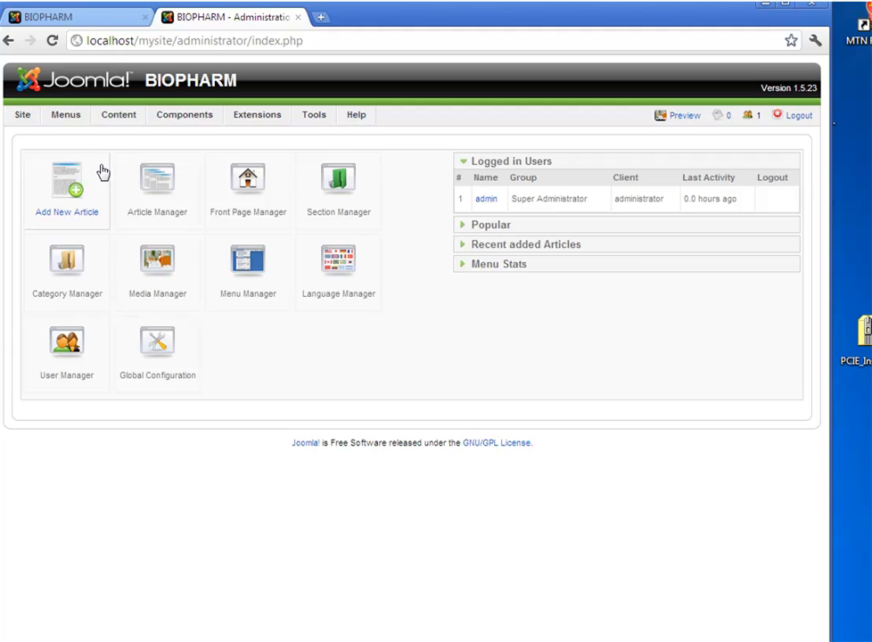
left_click(73, 20)
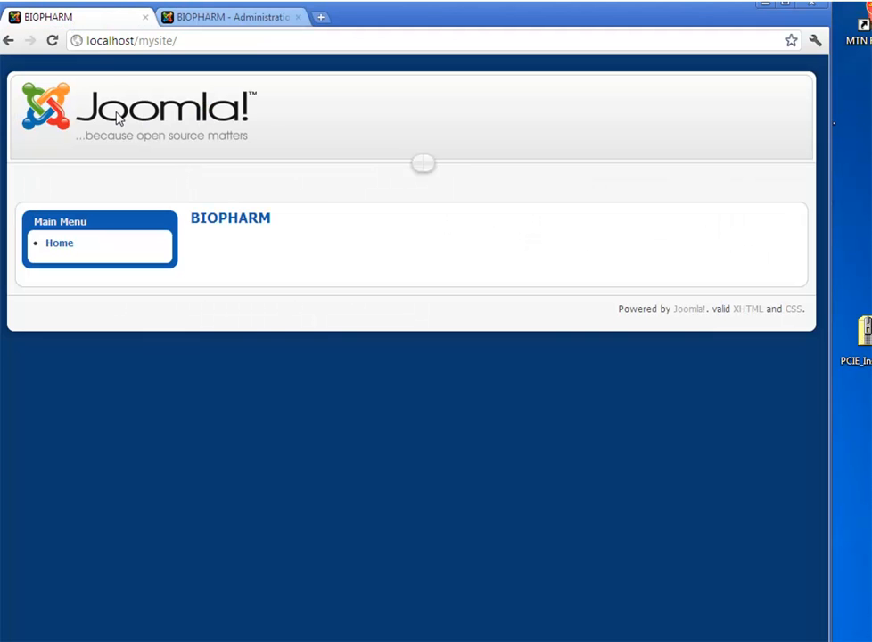
left_click(178, 21)
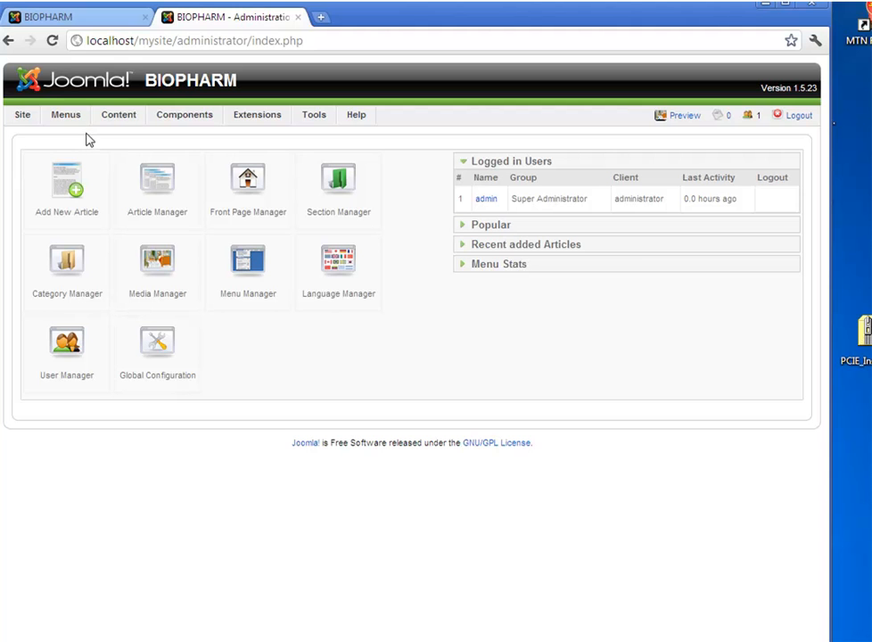
left_click(58, 17)
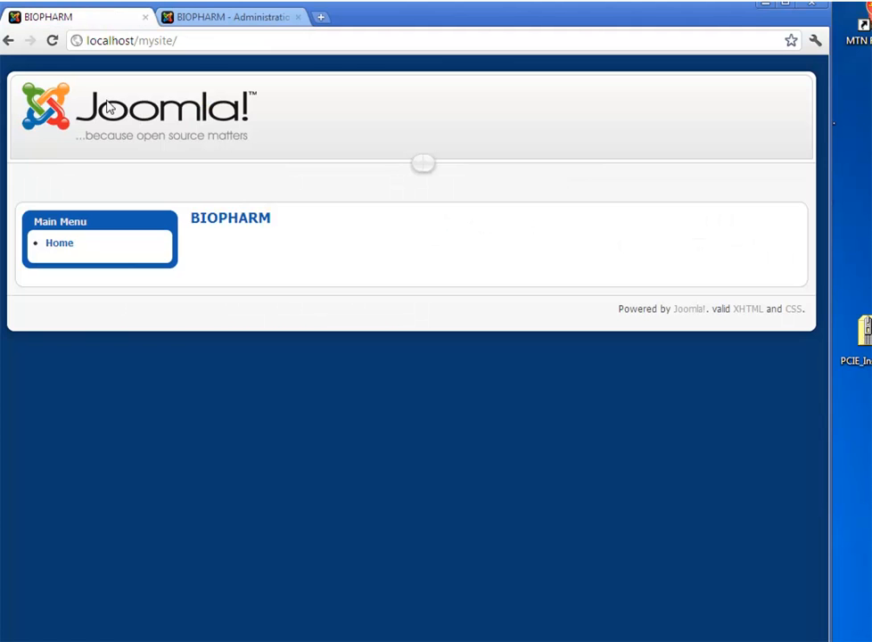
left_click(192, 18)
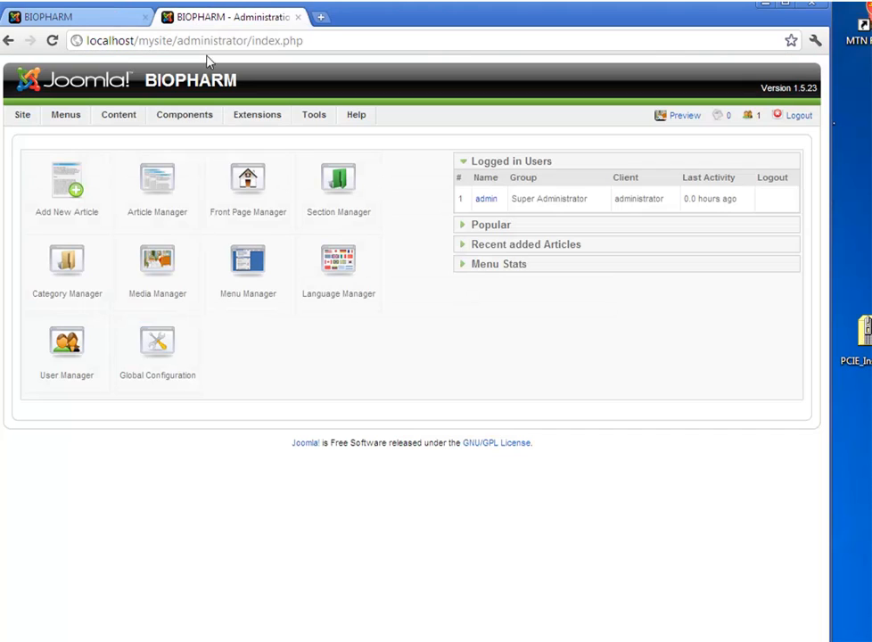
mouse_move(220, 153)
left_click(95, 20)
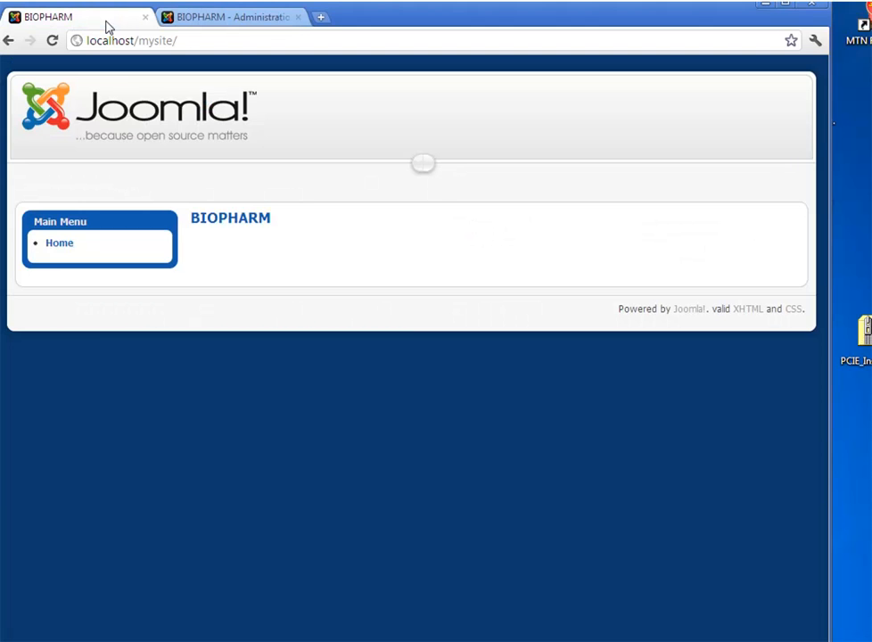